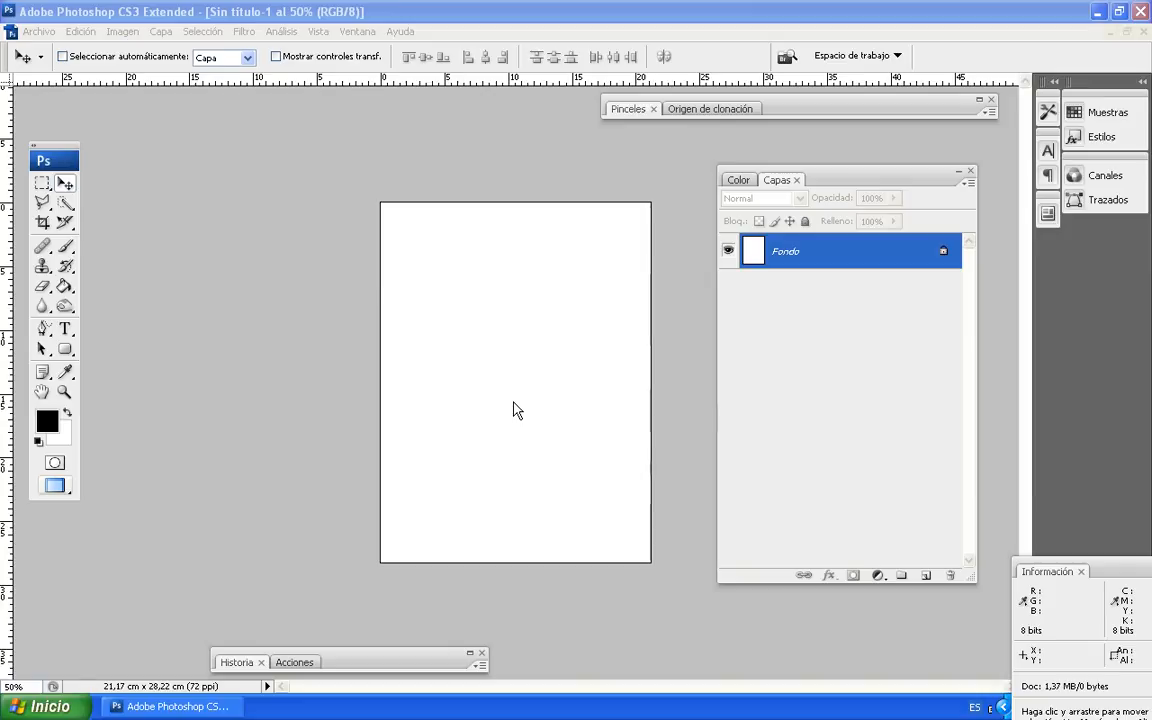
# Add a black 200 pt Minion Pro text "o" in the upper middle of the blank page
pyautogui.click(72, 333)
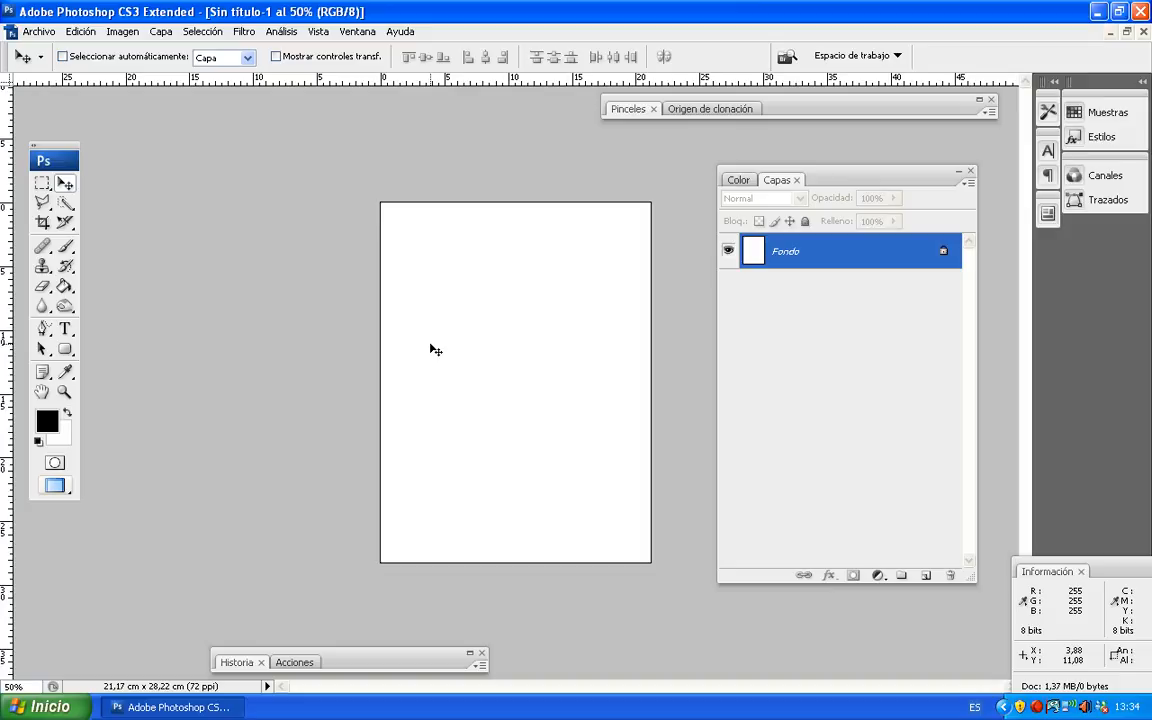
pyautogui.click(66, 328)
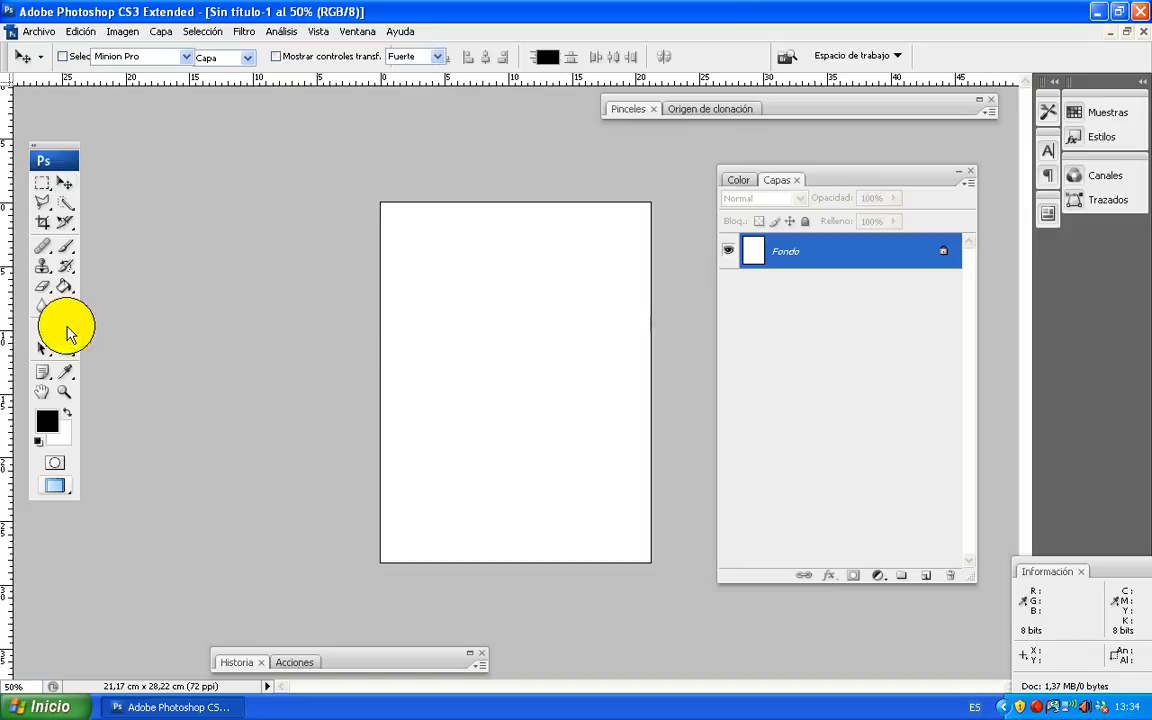
pyautogui.click(452, 344)
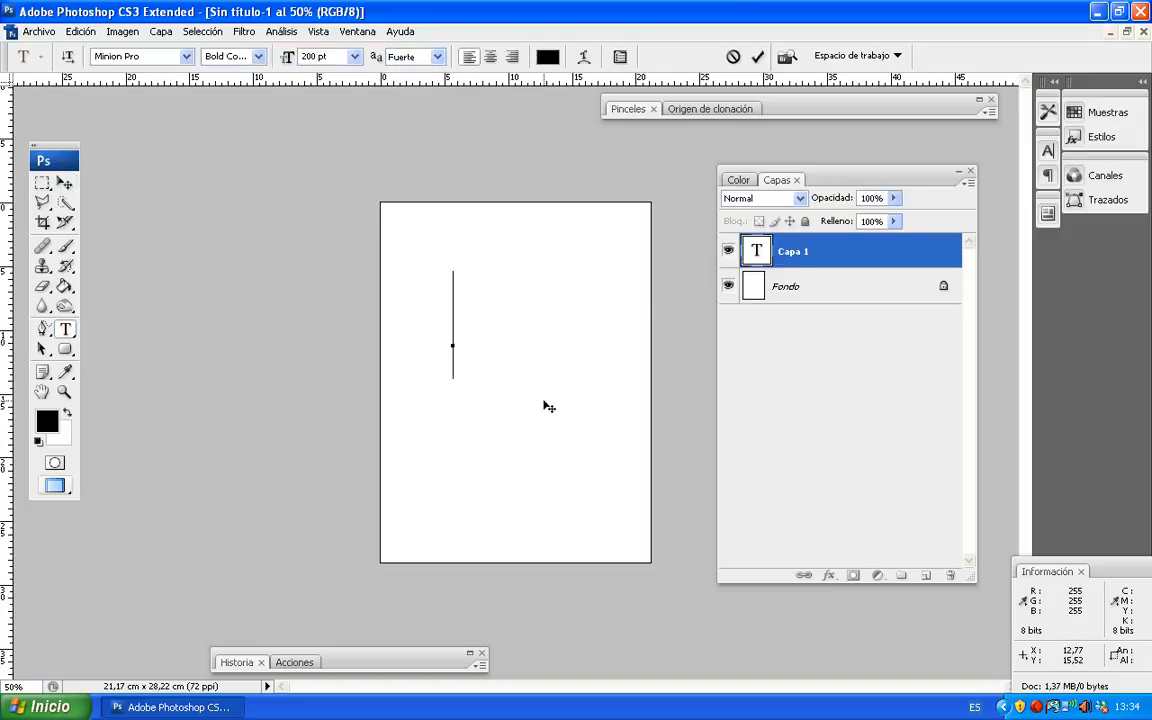
pyautogui.write('o')
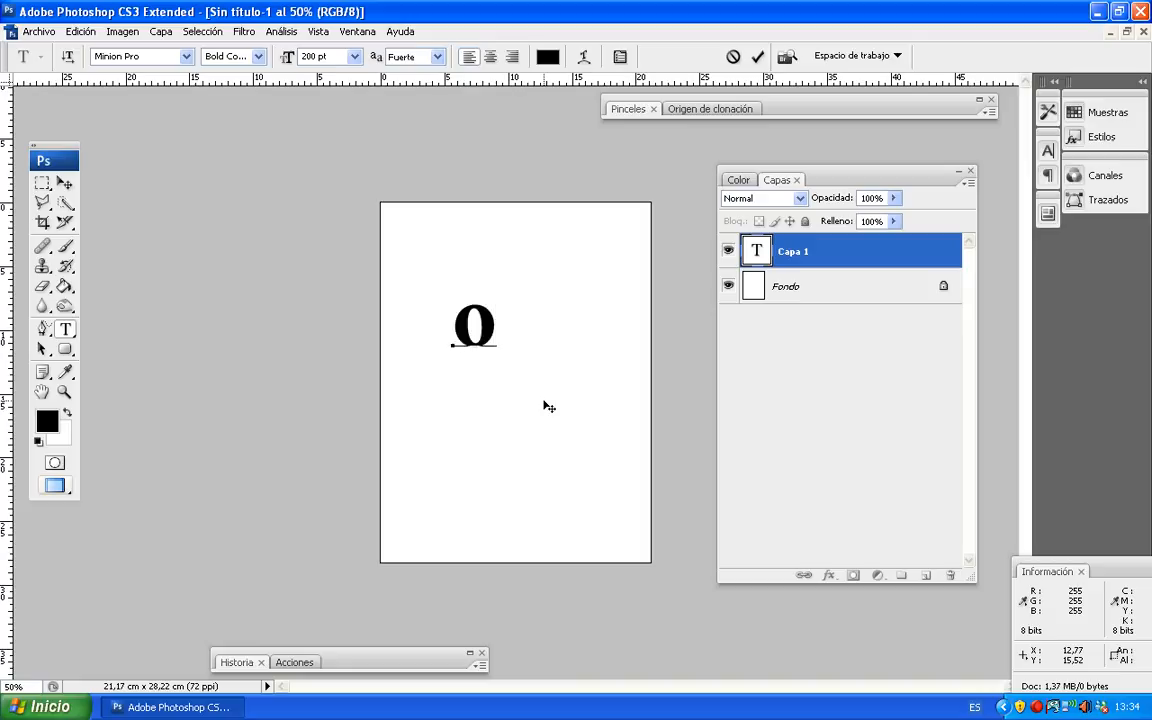
pyautogui.click(64, 183)
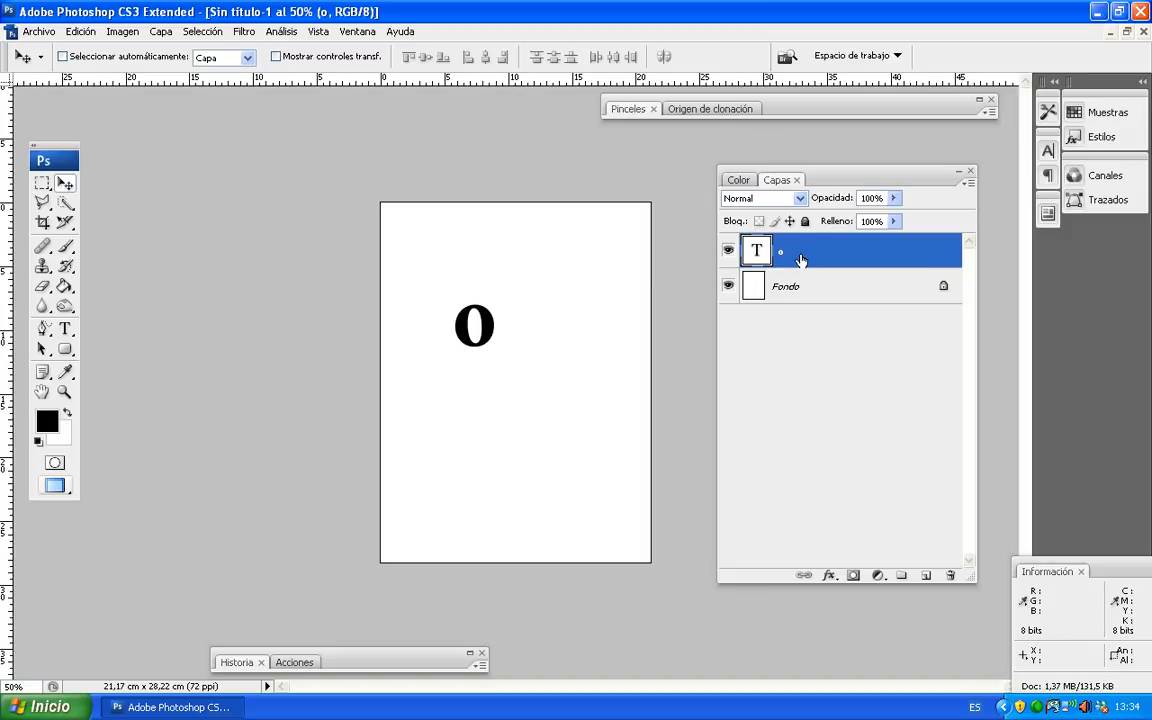
# Convert the "o" text layer into a smart object and open its contents for editing
pyautogui.rightClick(803, 259)
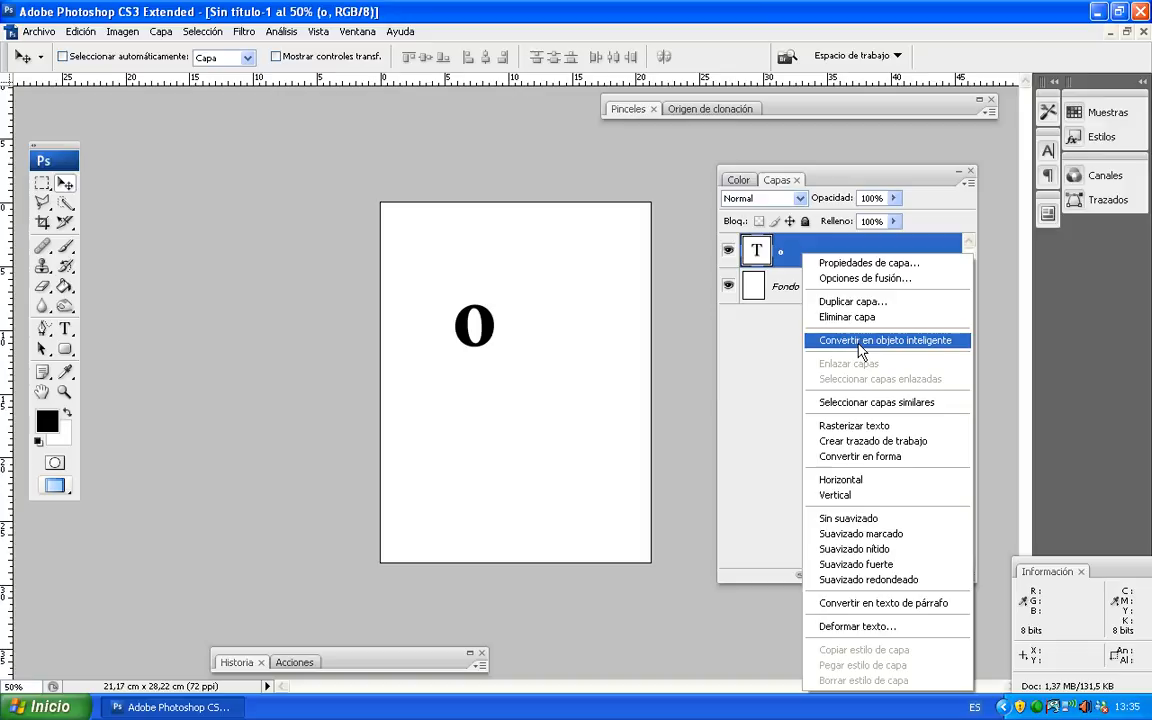
pyautogui.click(860, 340)
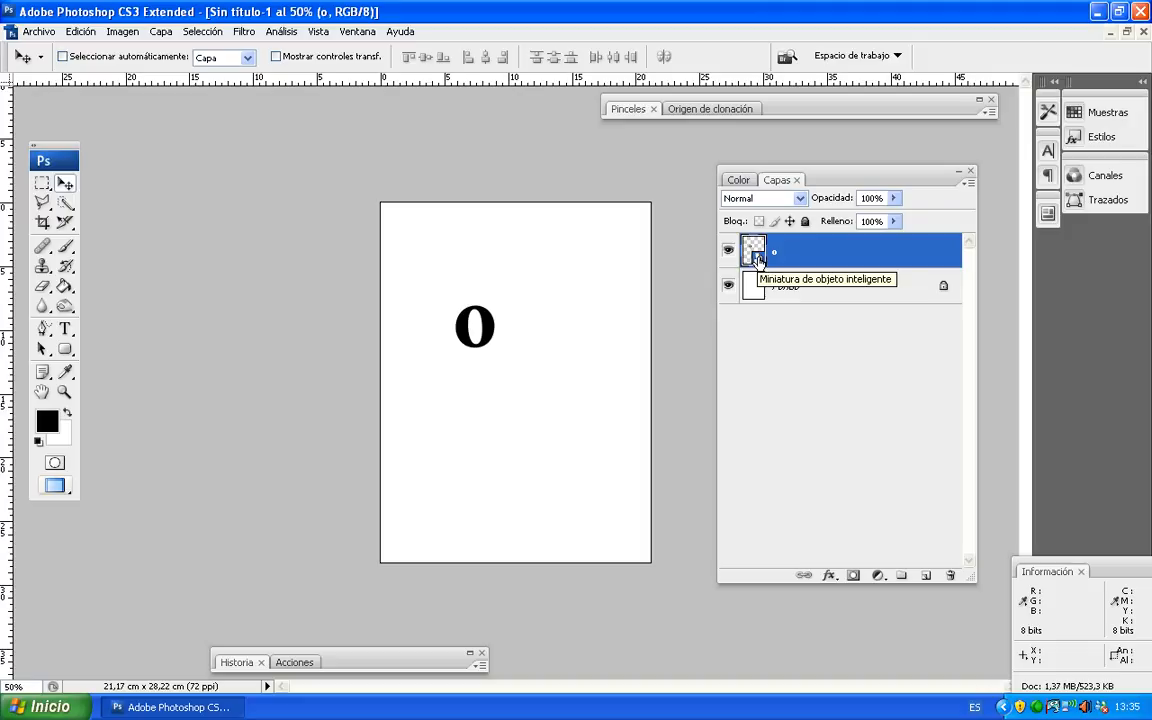
pyautogui.doubleClick(757, 259)
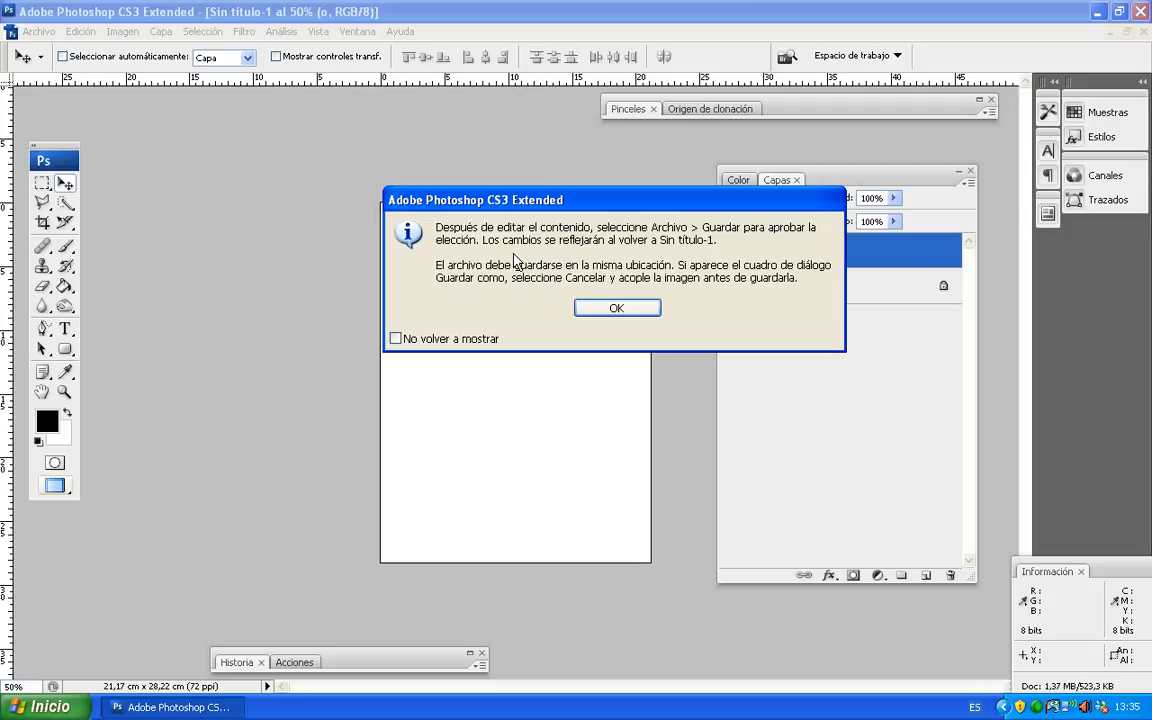
pyautogui.click(610, 309)
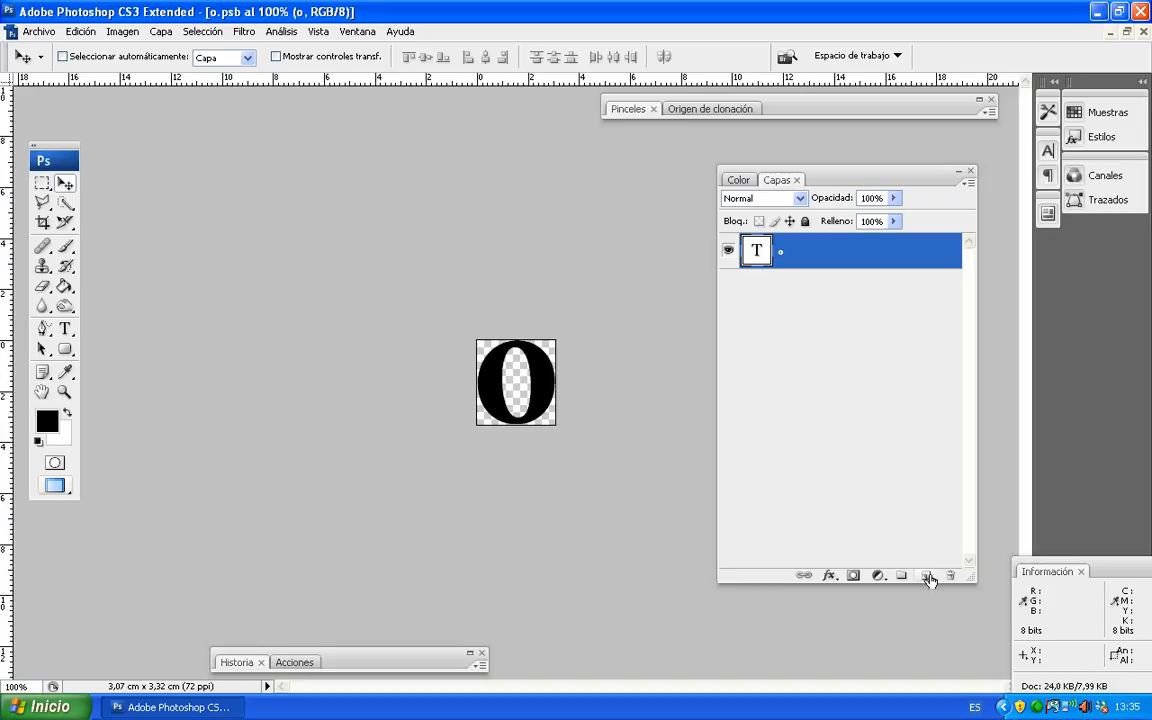
# Add a white-filled layer beneath the "o" inside the smart object, then save and close its contents
pyautogui.click(927, 577)
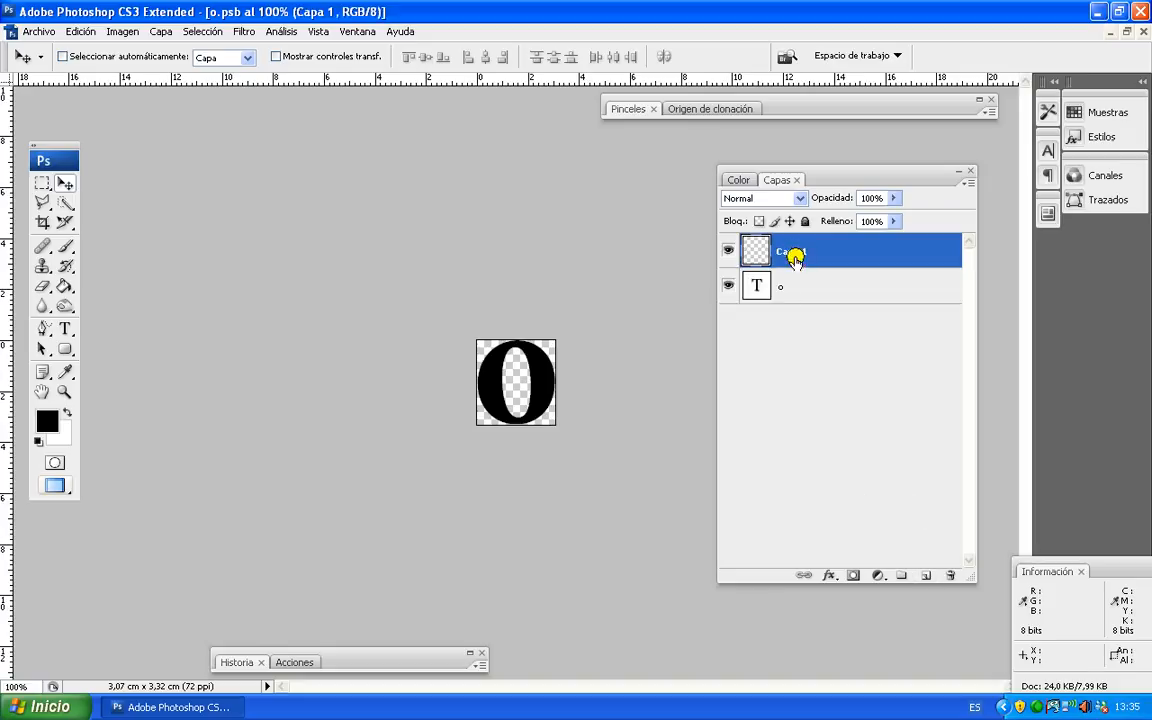
pyautogui.moveTo(792, 251); pyautogui.dragTo(800, 337)
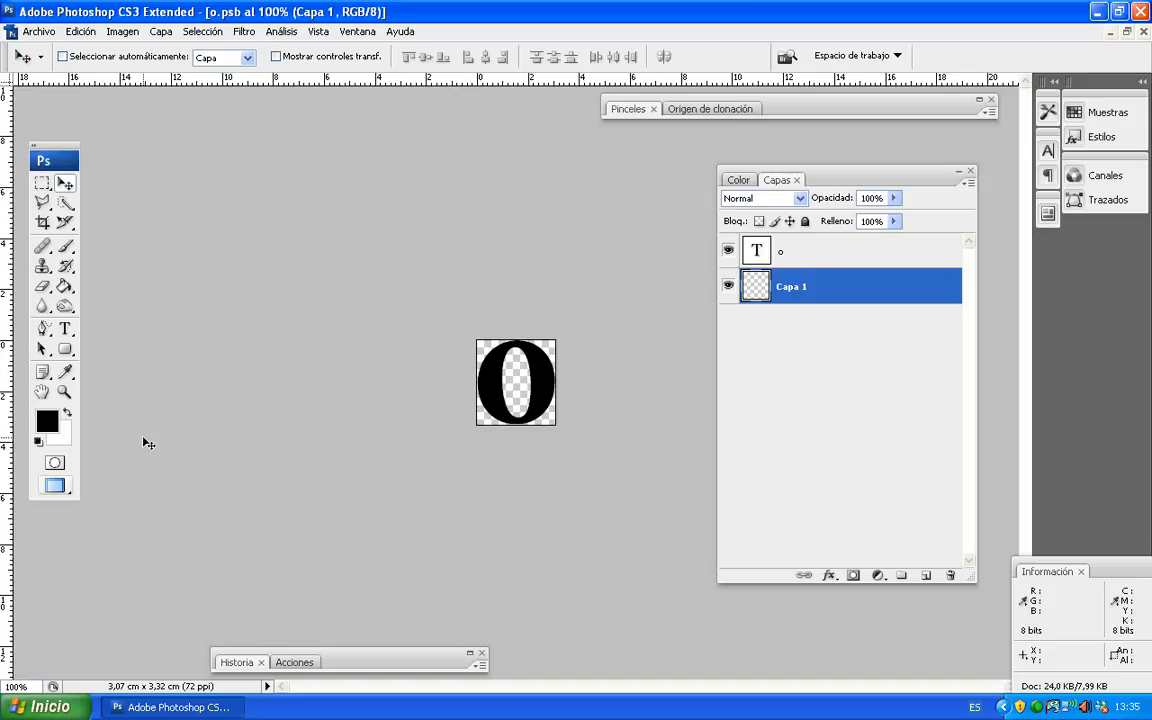
pyautogui.hotkey('ctrl', 'BackSpace')
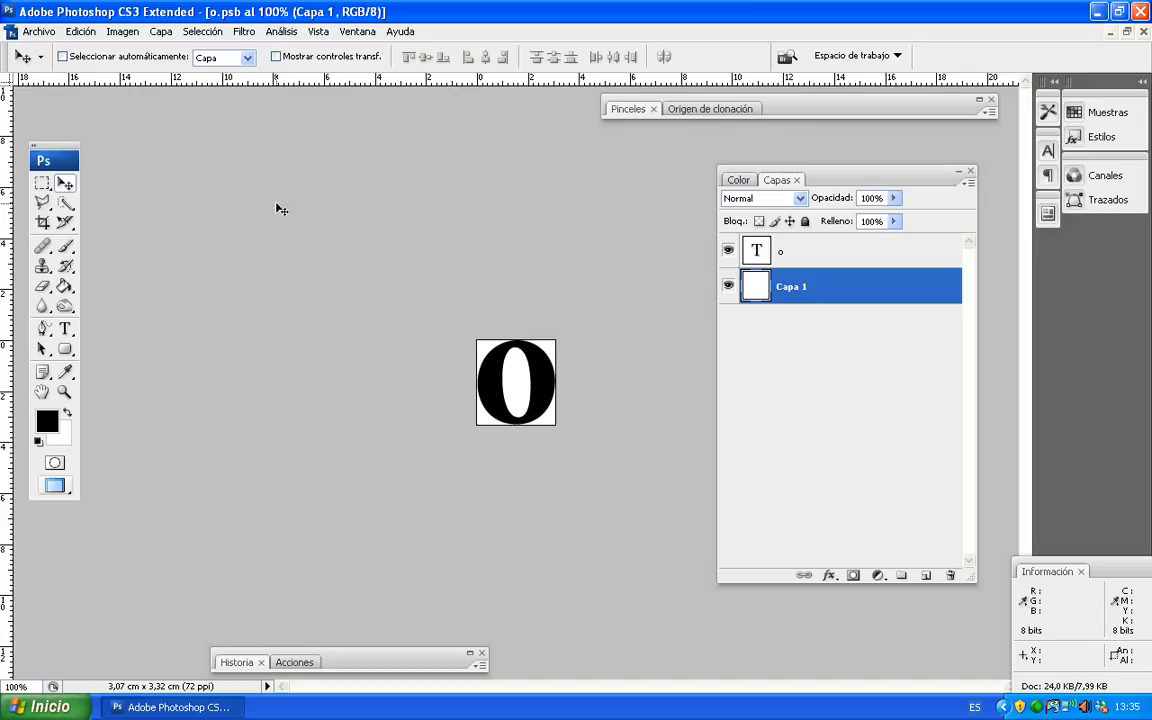
pyautogui.click(47, 33)
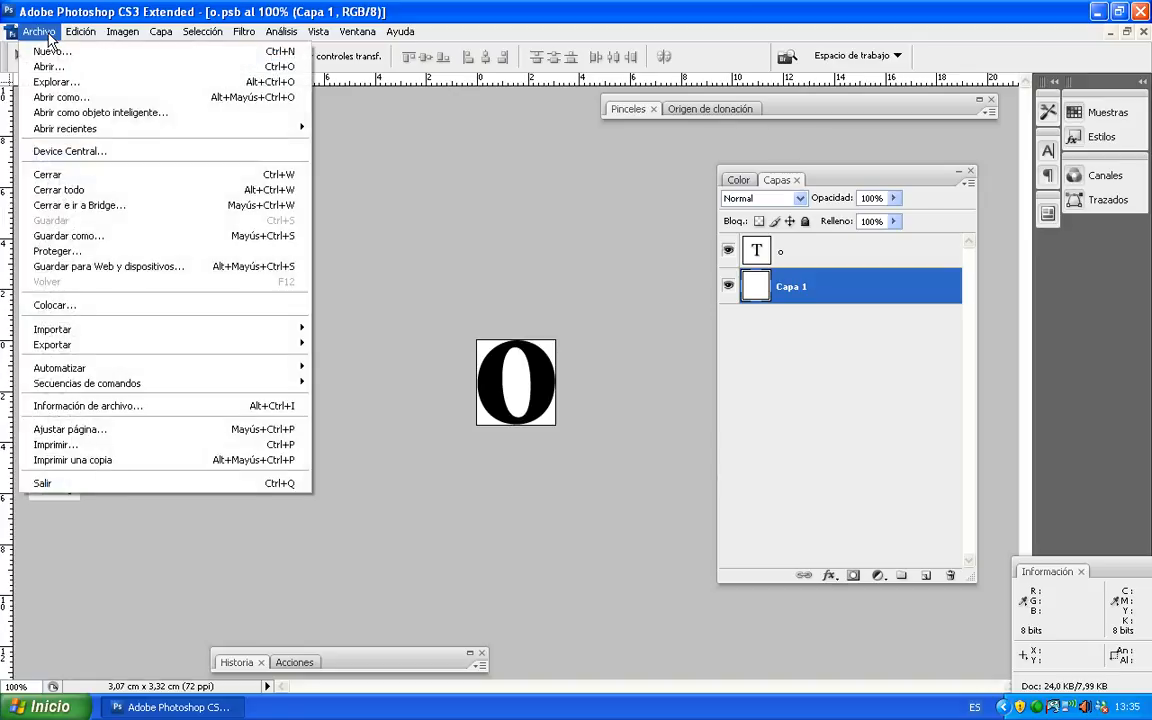
pyautogui.click(74, 176)
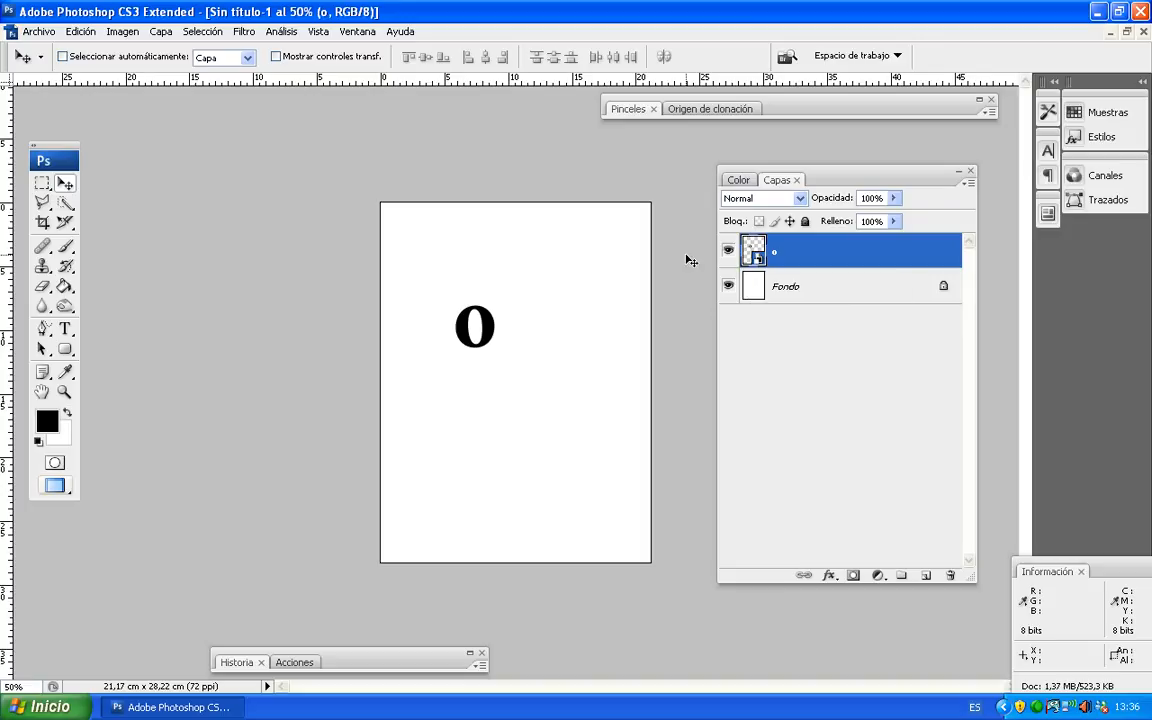
# Shift the "o" slightly to the right and fill the Fondo background layer with bright red
pyautogui.moveTo(496, 332); pyautogui.dragTo(521, 335)
pyautogui.click(742, 288)
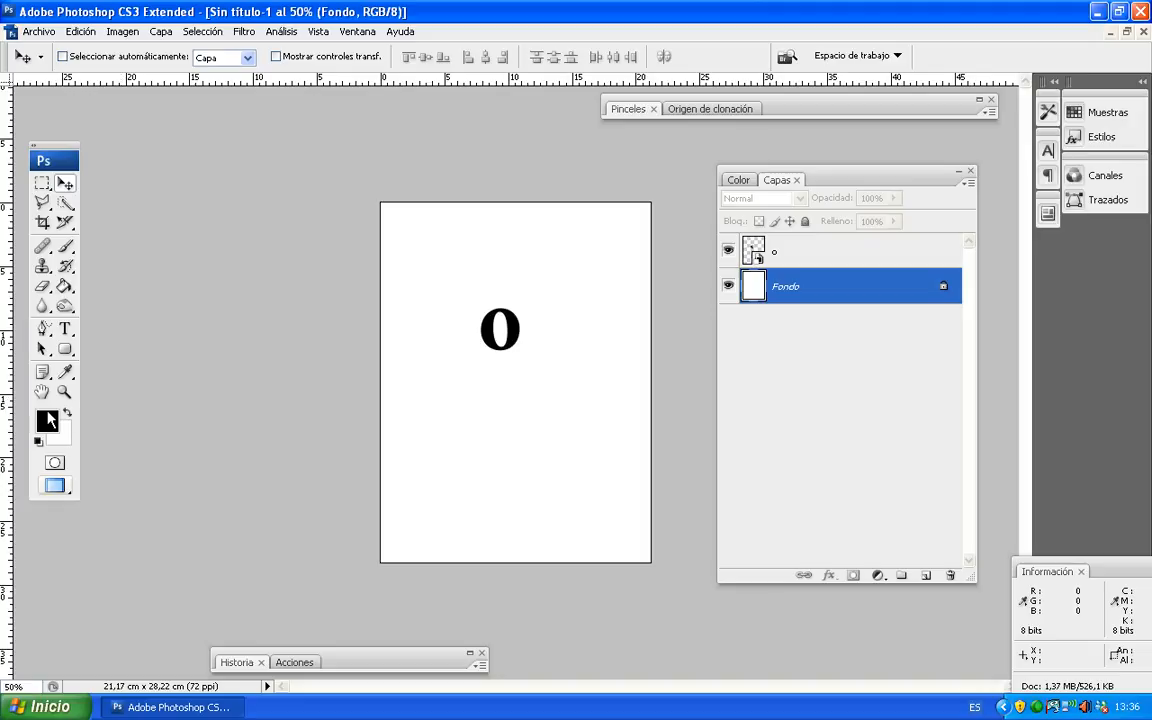
pyautogui.click(45, 420)
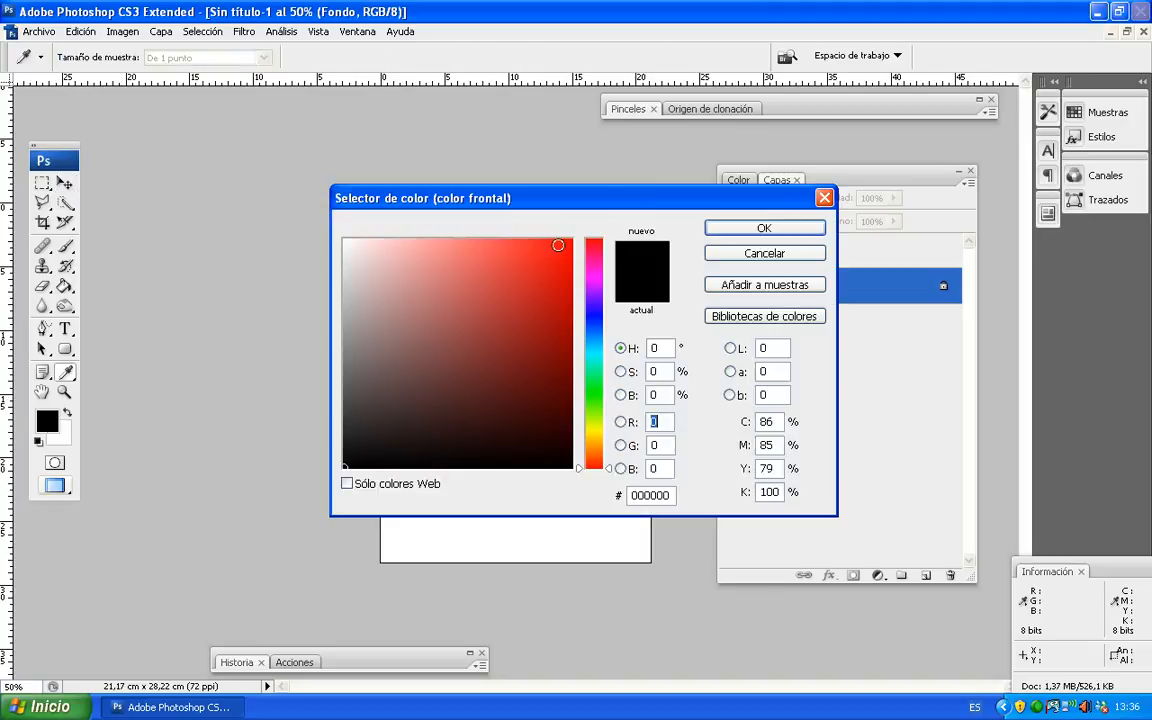
pyautogui.click(562, 245)
pyautogui.click(760, 228)
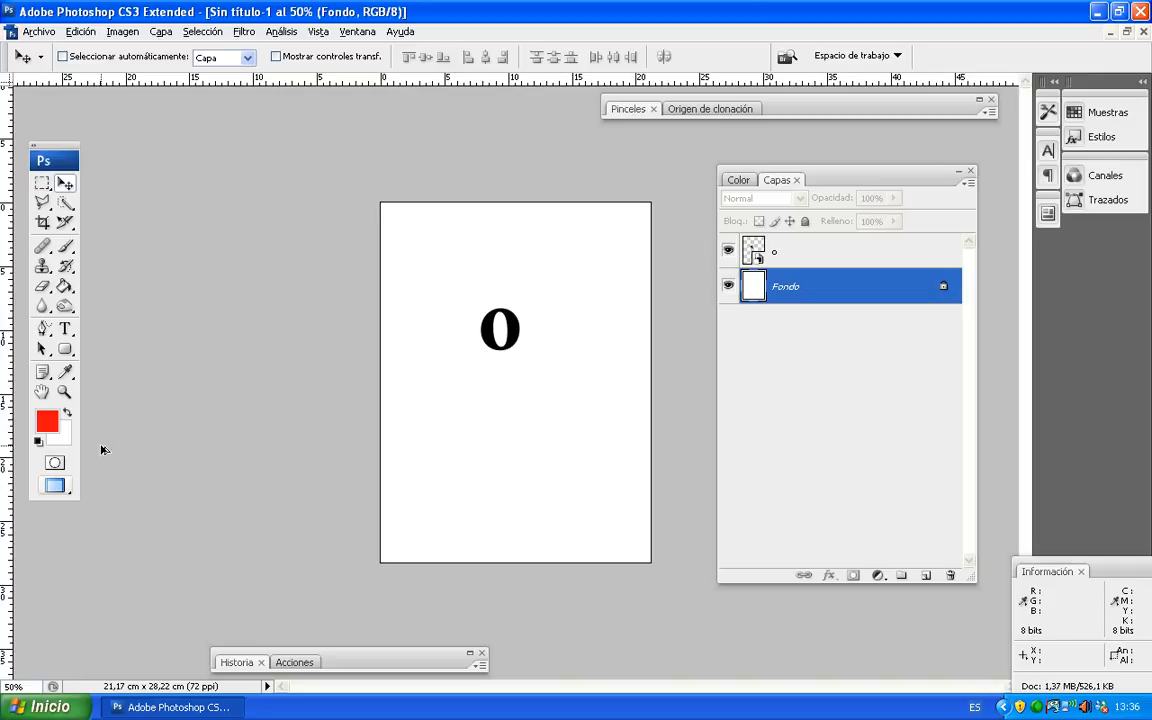
pyautogui.hotkey('alt', 'BackSpace')
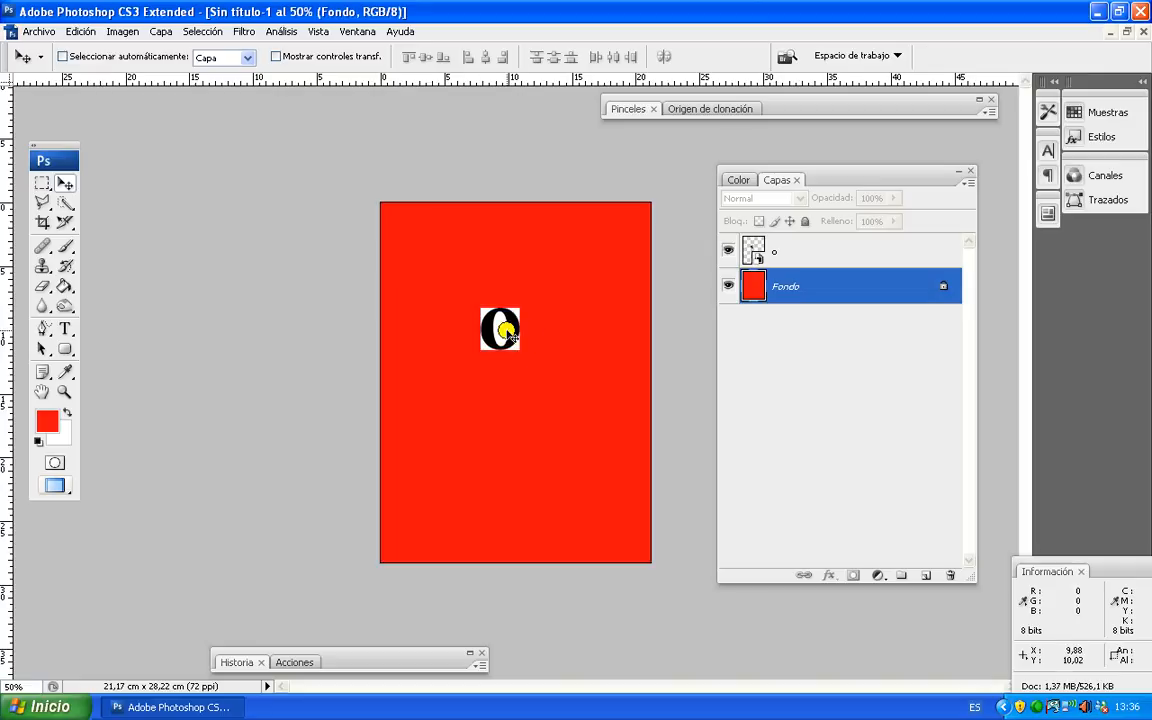
pyautogui.moveTo(506, 330); pyautogui.dragTo(592, 304)
pyautogui.click(528, 273)
# Reopen the contents of the "o" smart object to review its layers, and close them again
pyautogui.click(757, 250)
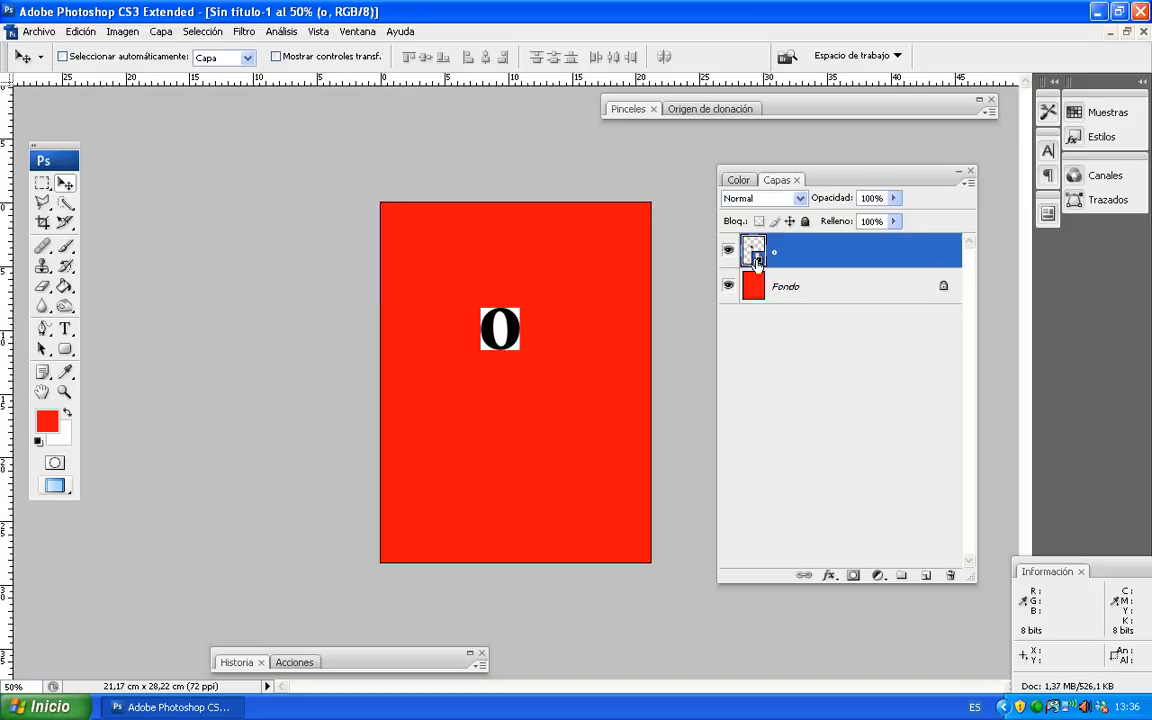
pyautogui.doubleClick(753, 250)
pyautogui.click(636, 307)
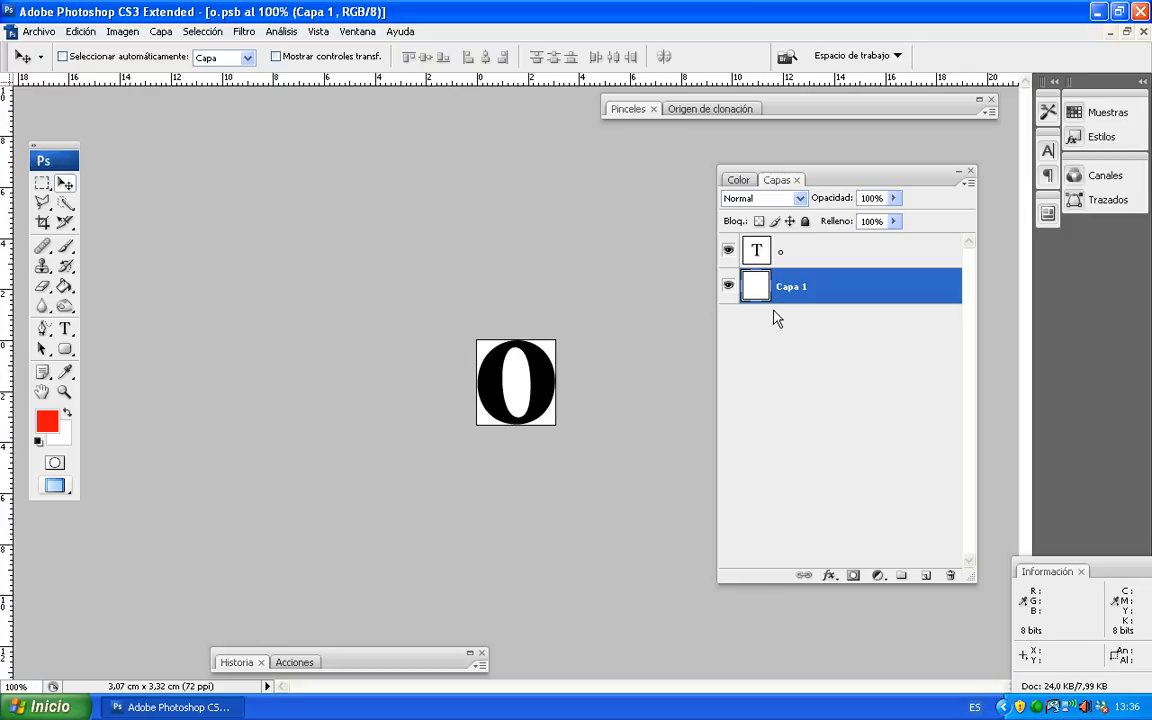
pyautogui.hotkey('ctrl', 'w')
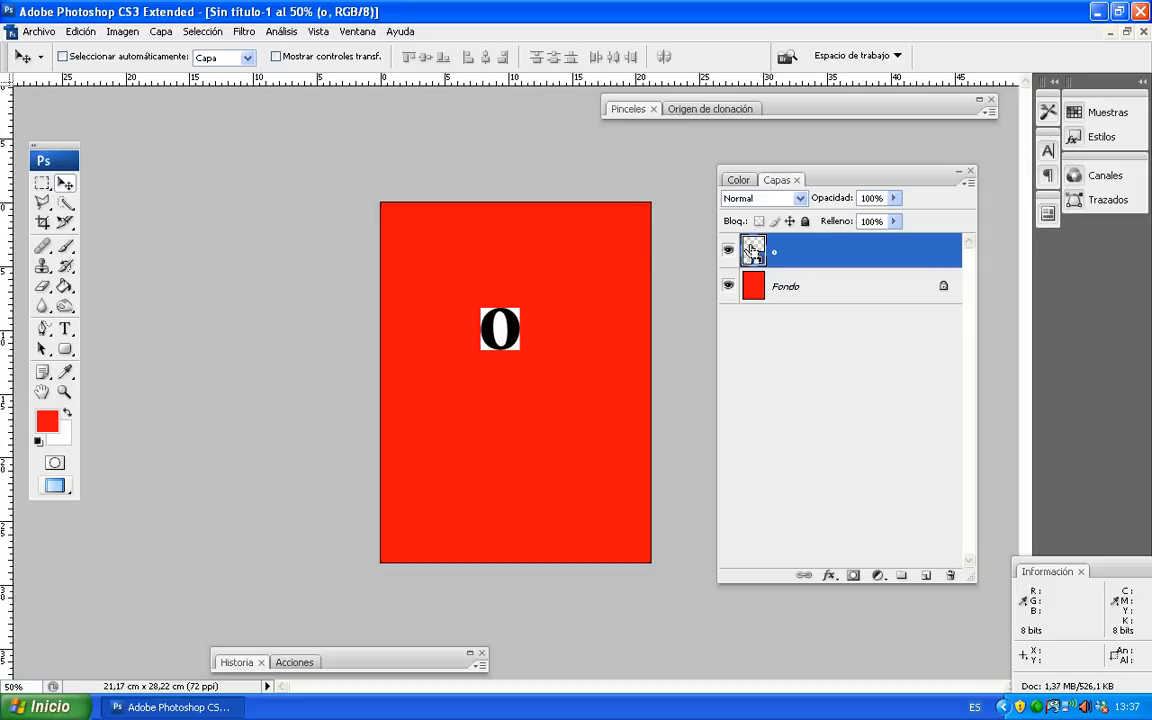
# Scale the "o" smart object proportionally to about 213% and move it slightly down and left on the page
pyautogui.hotkey('ctrl', 't')
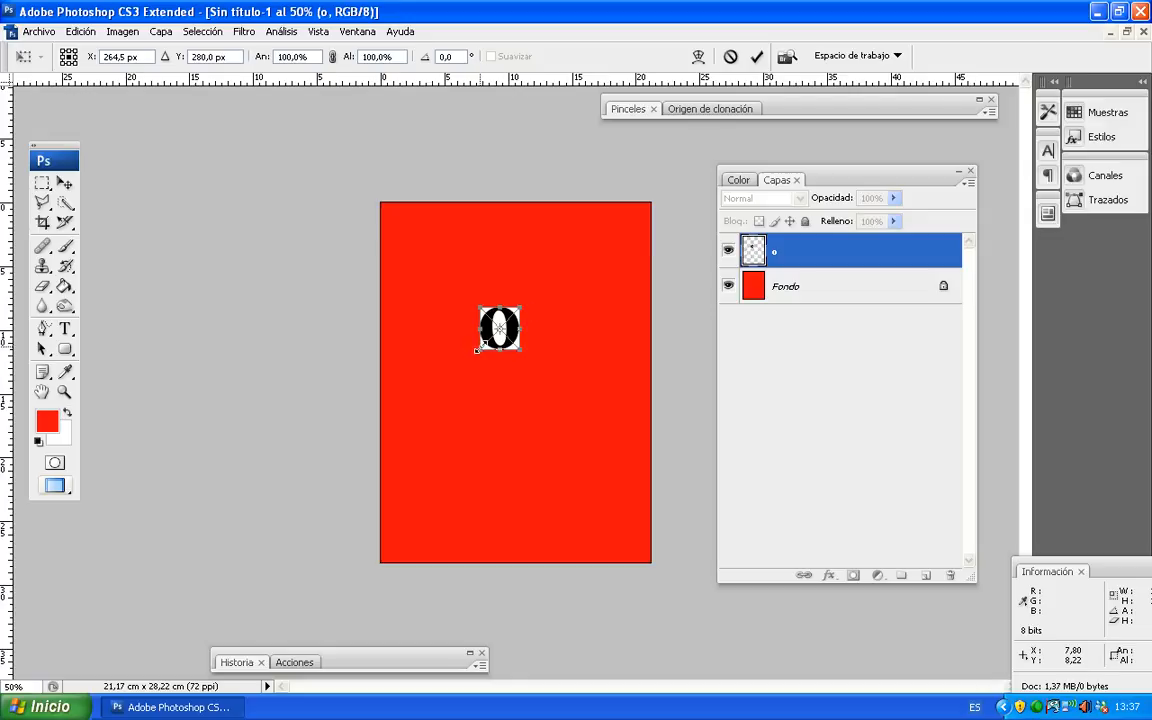
pyautogui.moveTo(474, 345); pyautogui.dragTo(436, 399)
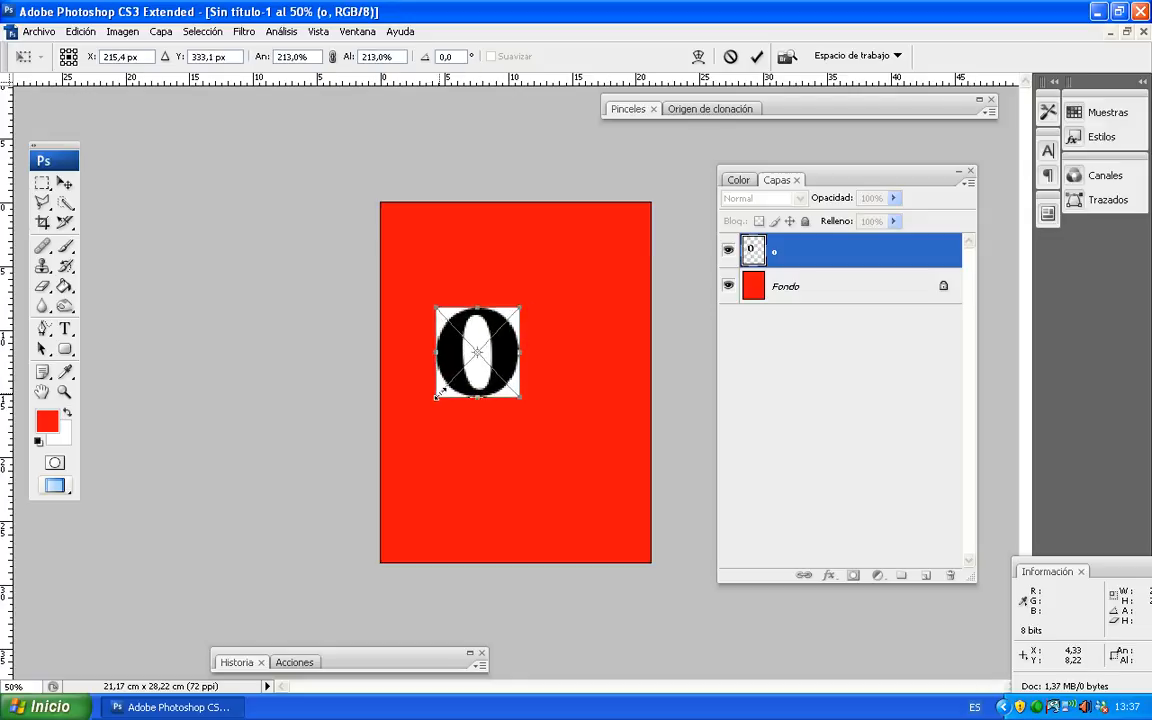
pyautogui.press('Return')
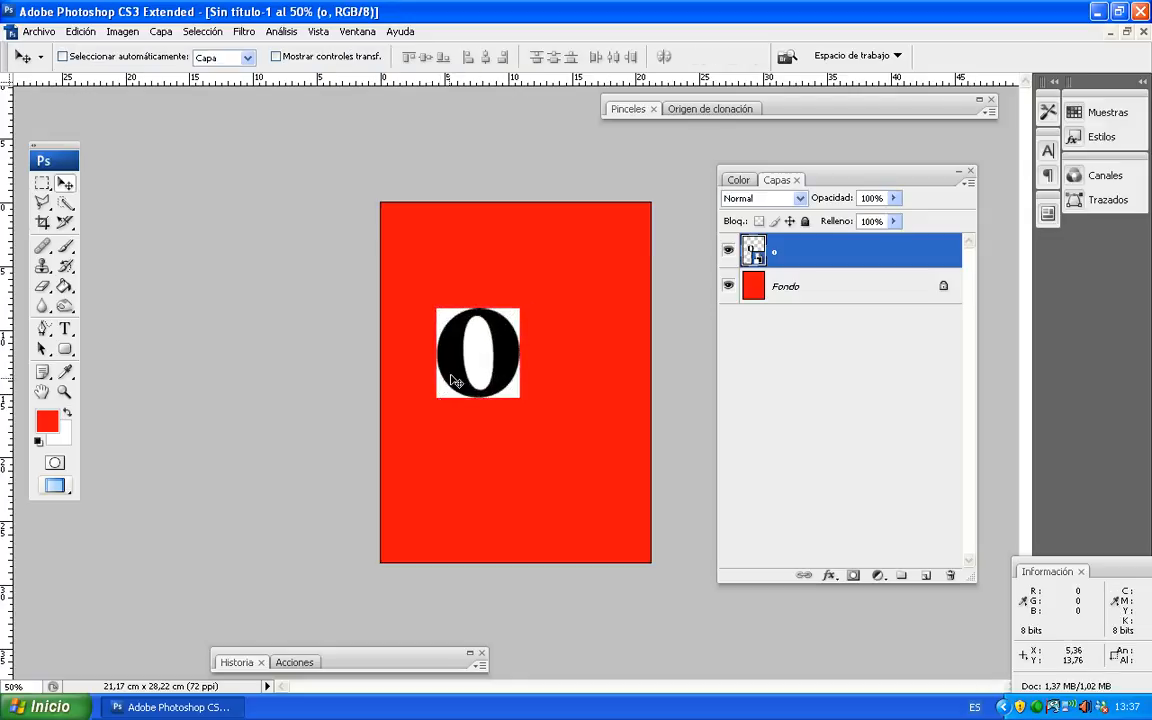
pyautogui.click(475, 355)
pyautogui.moveTo(475, 355); pyautogui.dragTo(461, 375)
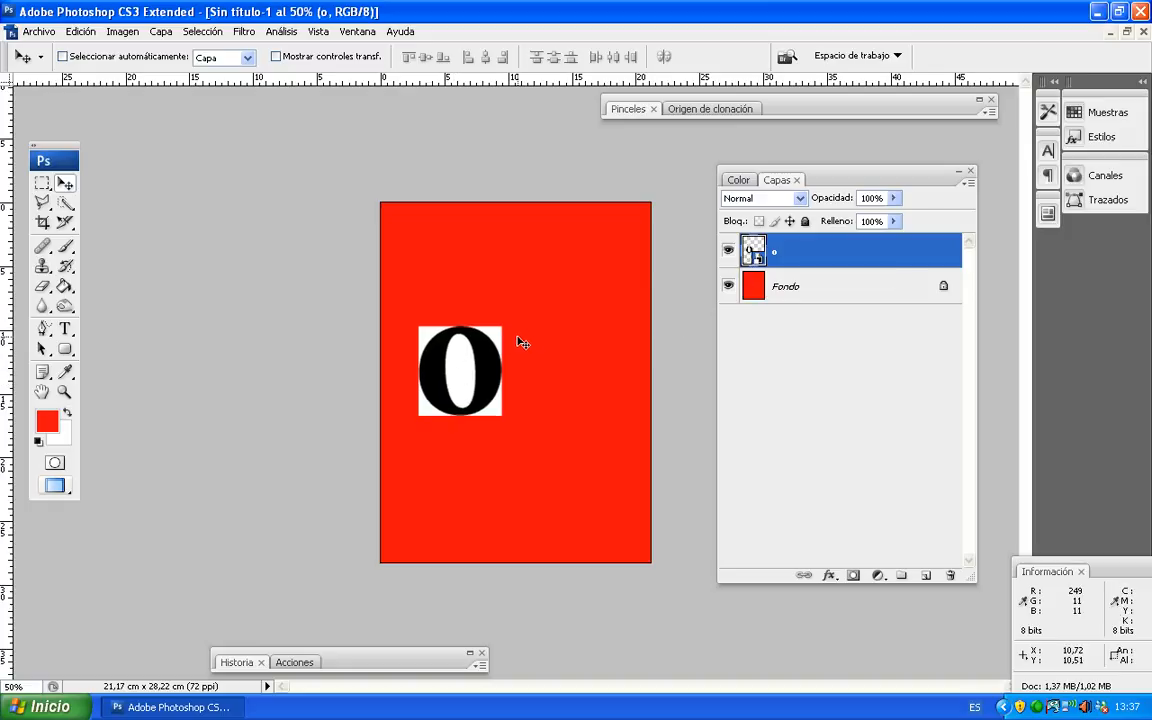
pyautogui.moveTo(477, 375); pyautogui.dragTo(487, 374)
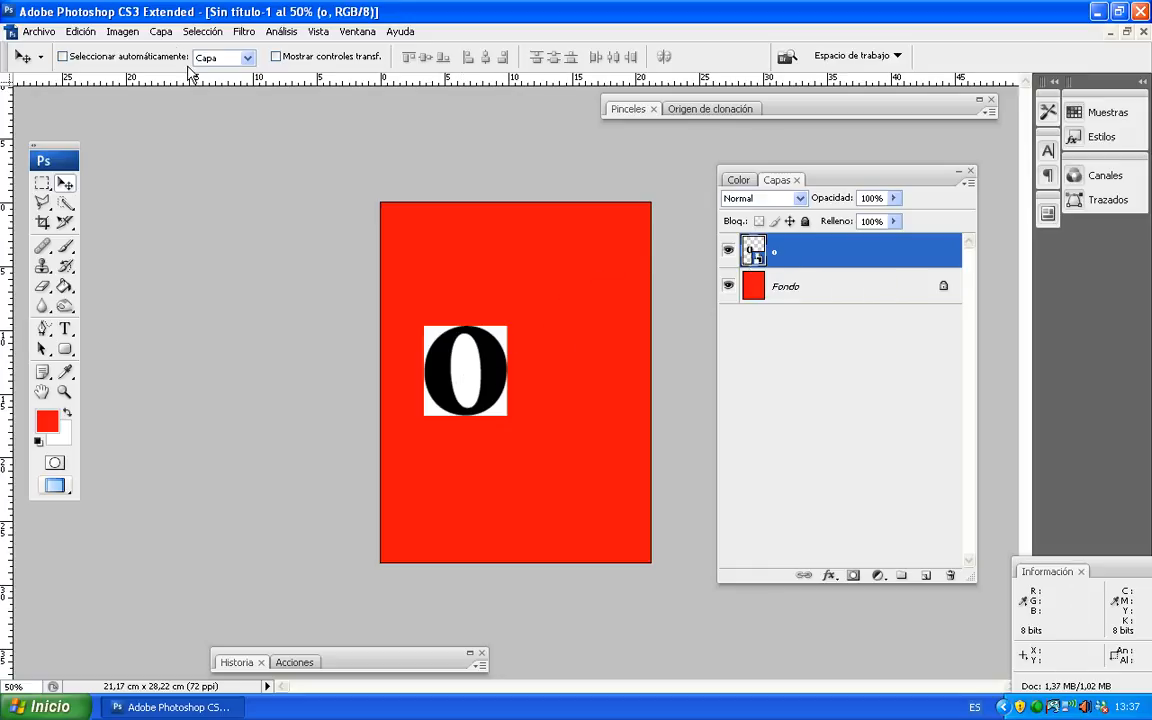
# Duplicate the "o" smart object and place the copy flush against the right edge of the original
pyautogui.click(160, 31)
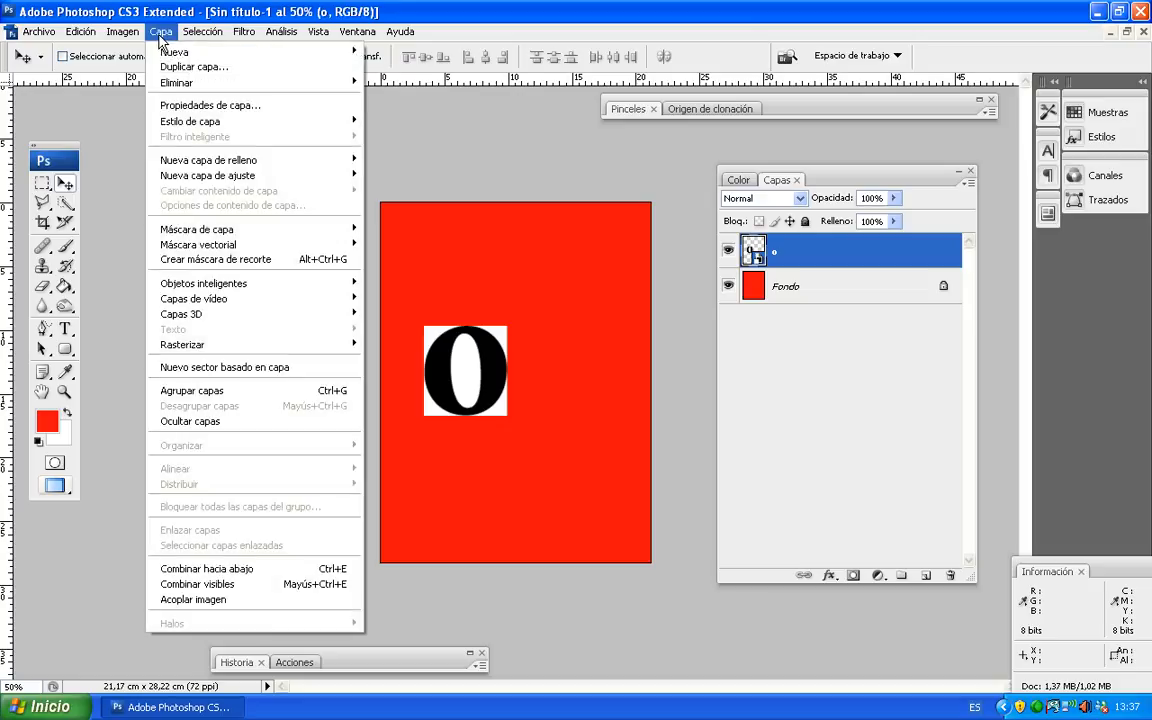
pyautogui.click(755, 252)
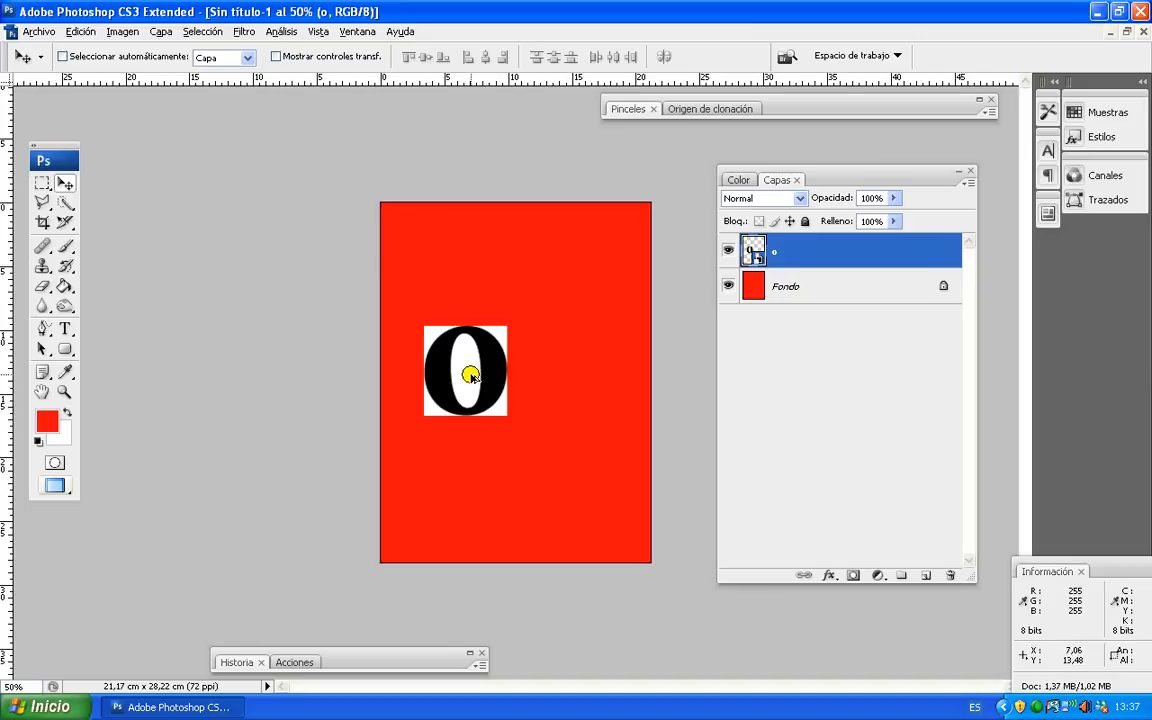
pyautogui.moveTo(468, 375); pyautogui.dragTo(561, 374)
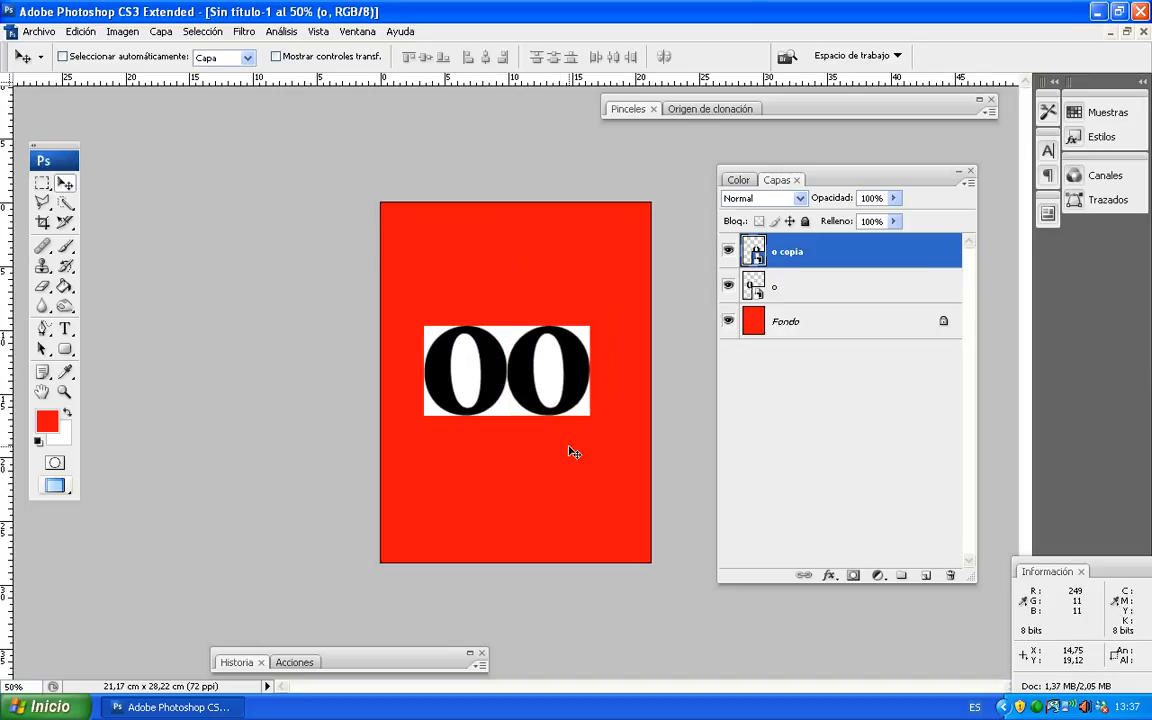
# Collapse the layers palette and move it below the two letters, clear of the artwork
pyautogui.hotkey('ctrl', '+')
pyautogui.hotkey('ctrl', '+')
pyautogui.hotkey('ctrl', '+')
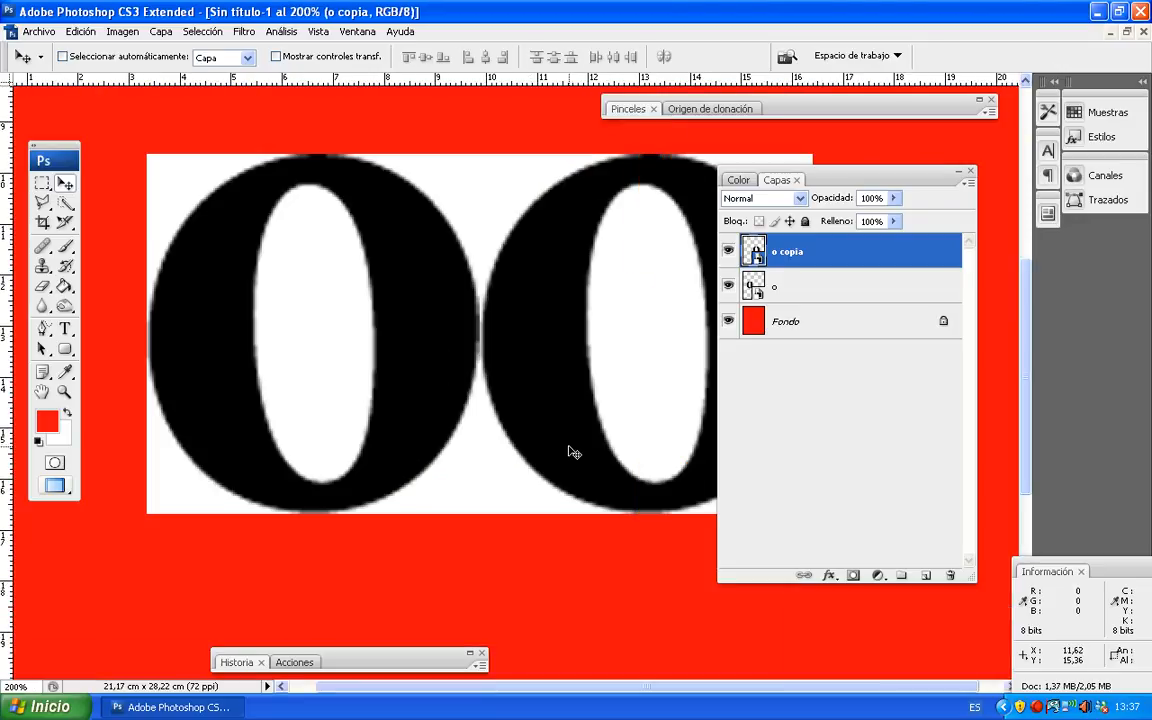
pyautogui.doubleClick(843, 179)
pyautogui.moveTo(843, 179); pyautogui.dragTo(727, 577)
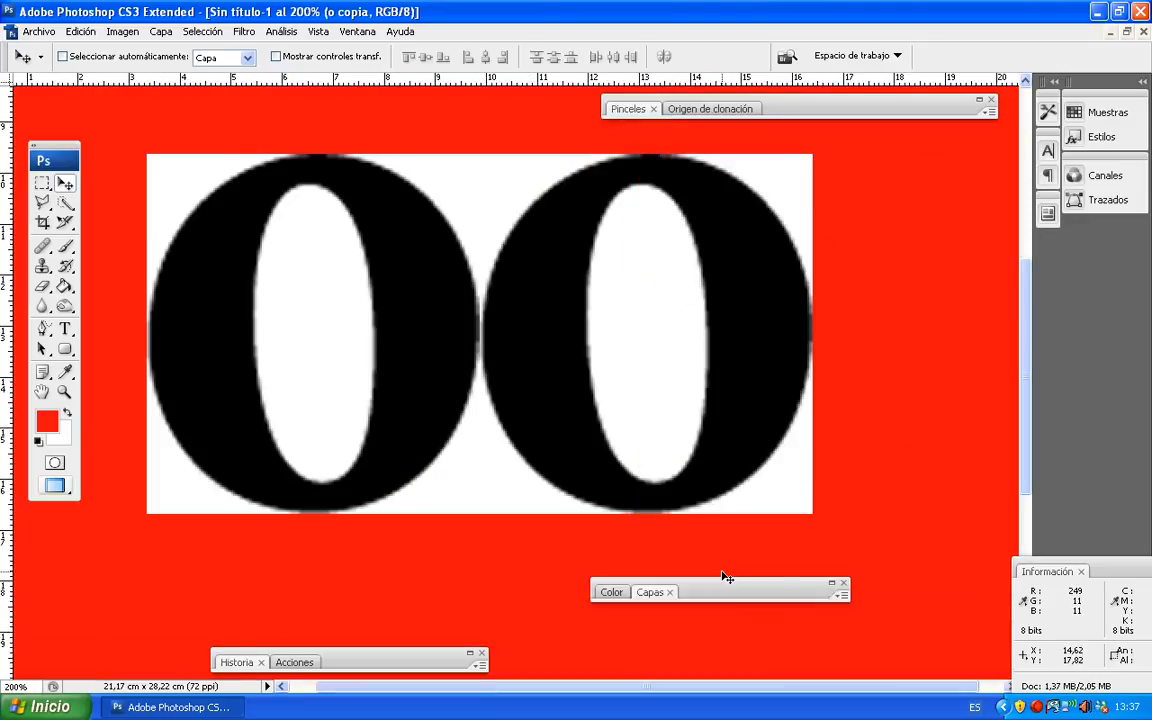
pyautogui.hotkey('ctrl', '-')
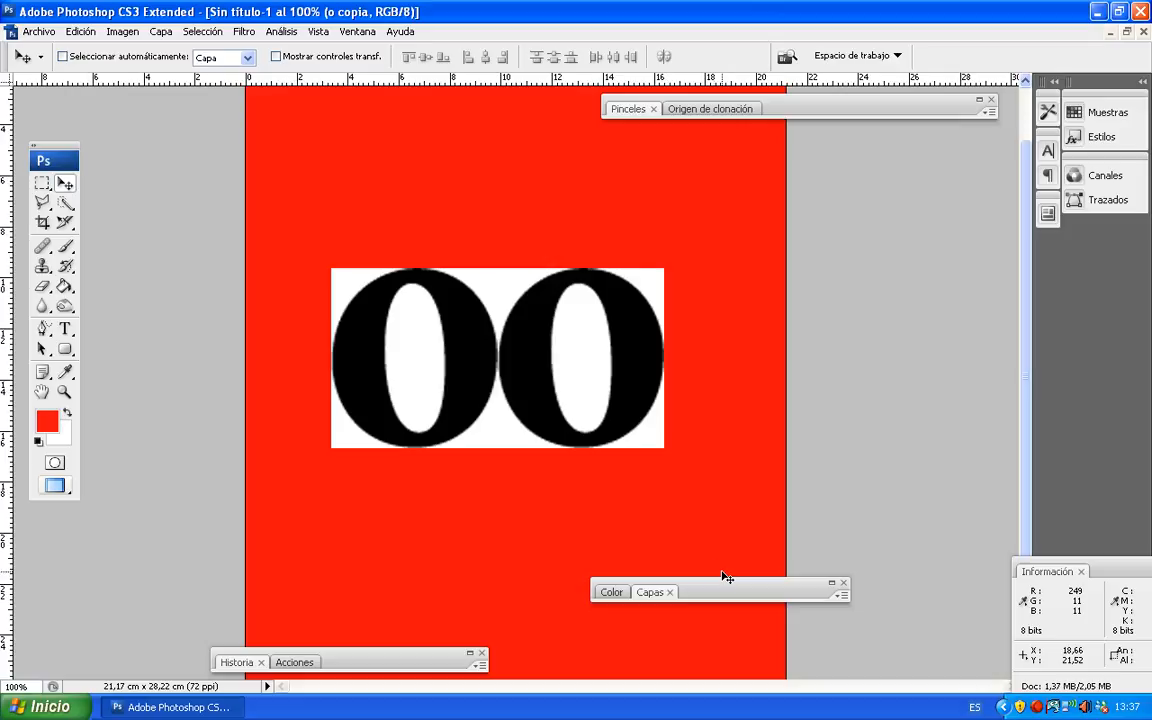
# Narrow the right-hand "o" copy to about 42.9% width from its left edge and skew it upward to form the block's side face
pyautogui.hotkey('ctrl', 't')
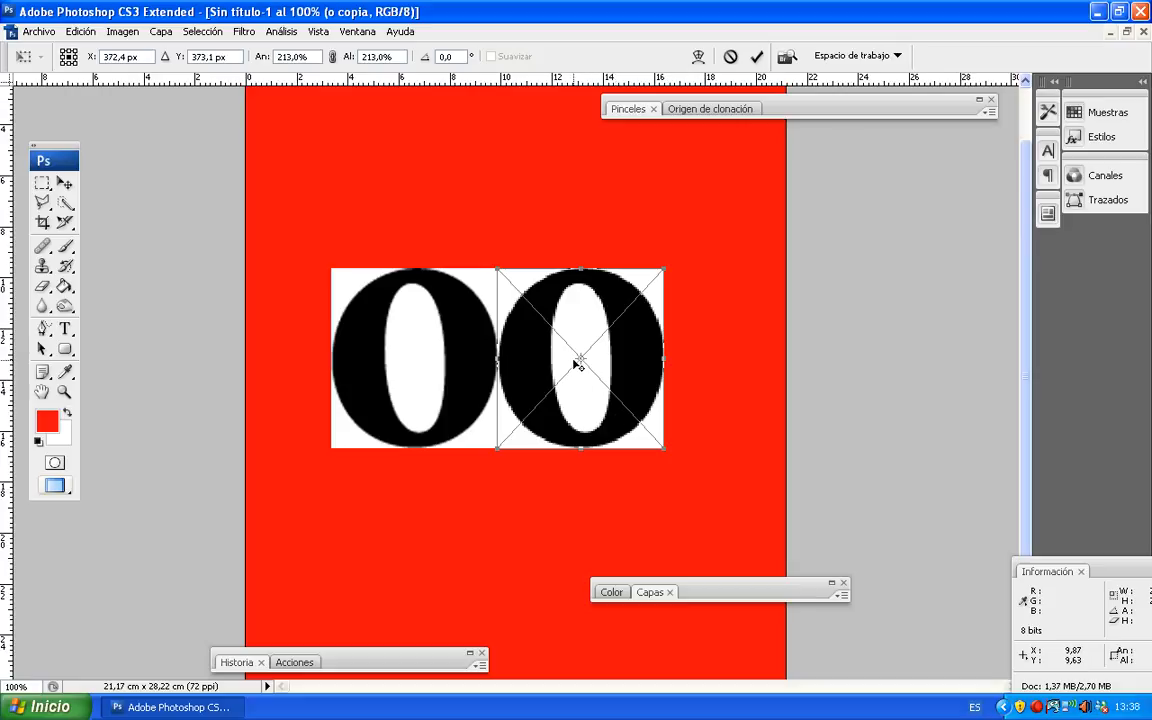
pyautogui.moveTo(581, 360); pyautogui.dragTo(506, 360)
pyautogui.moveTo(666, 366); pyautogui.dragTo(529, 327)
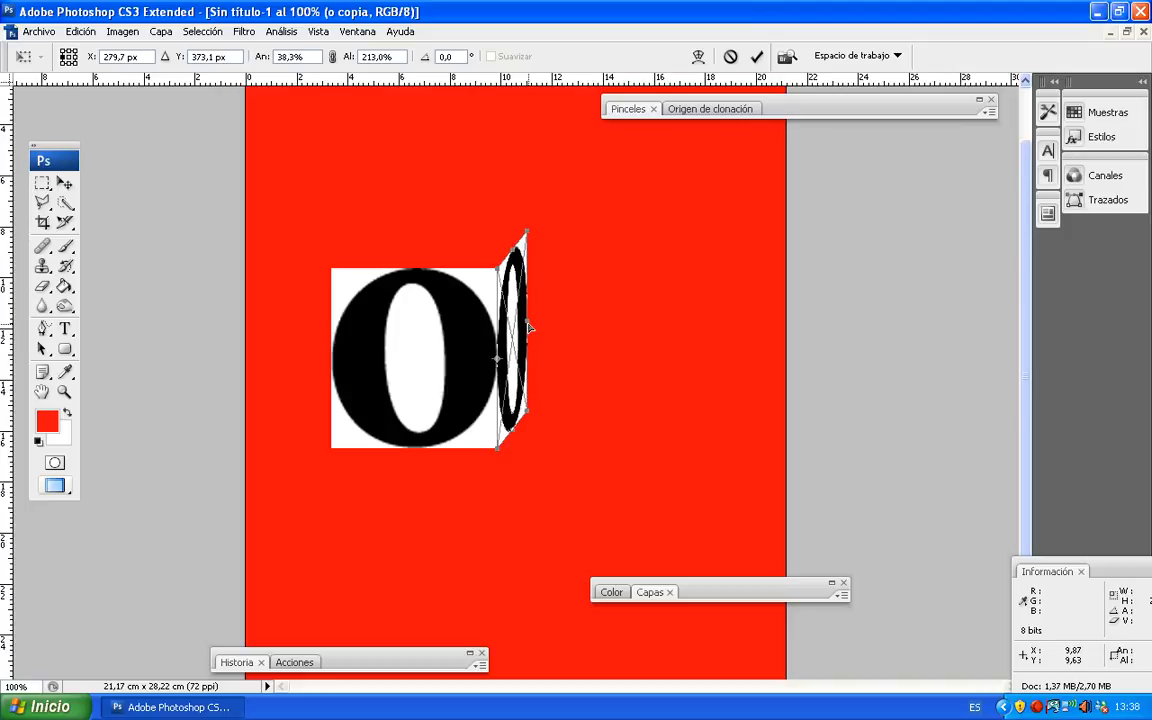
pyautogui.moveTo(529, 327); pyautogui.dragTo(533, 328)
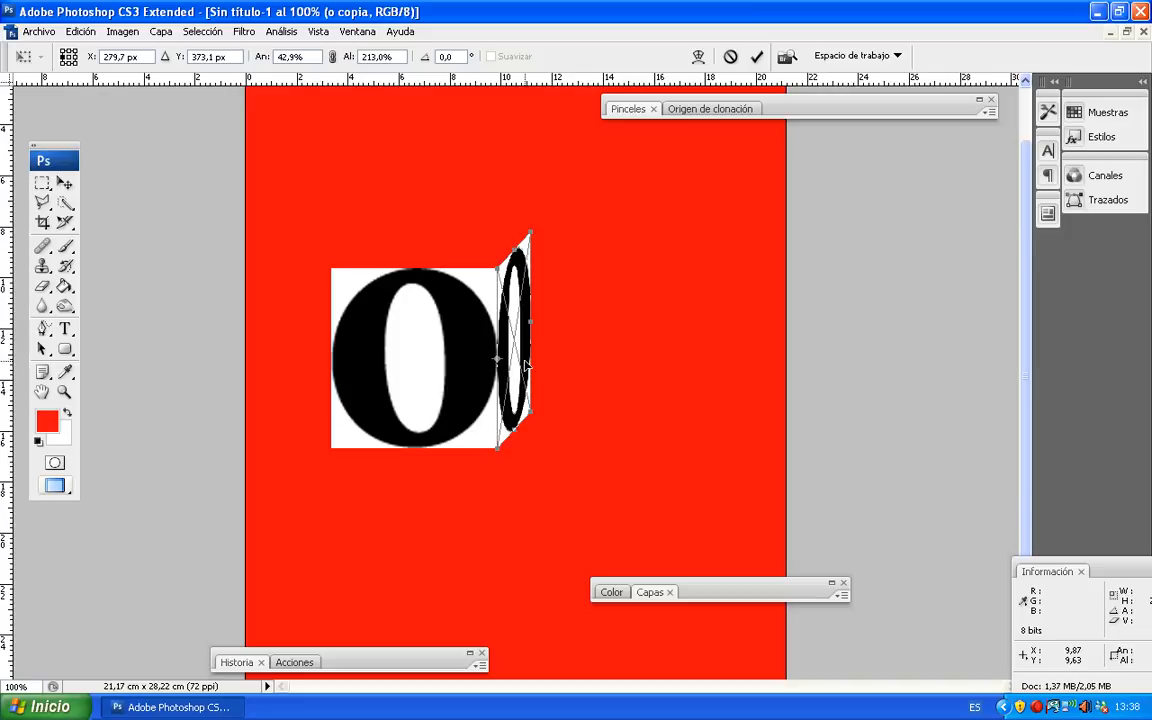
pyautogui.press('Return')
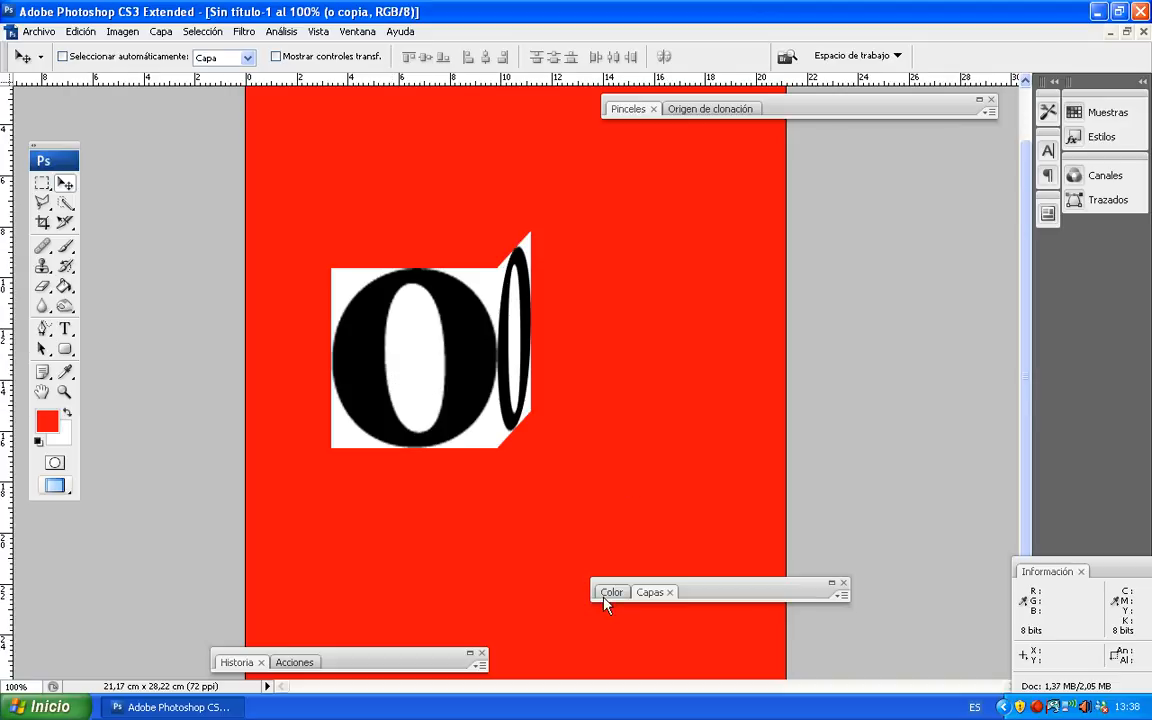
# Expand the layers palette beside the artwork and switch the active layer between the front and side letters on the canvas, finishing on the front letter
pyautogui.click(650, 592)
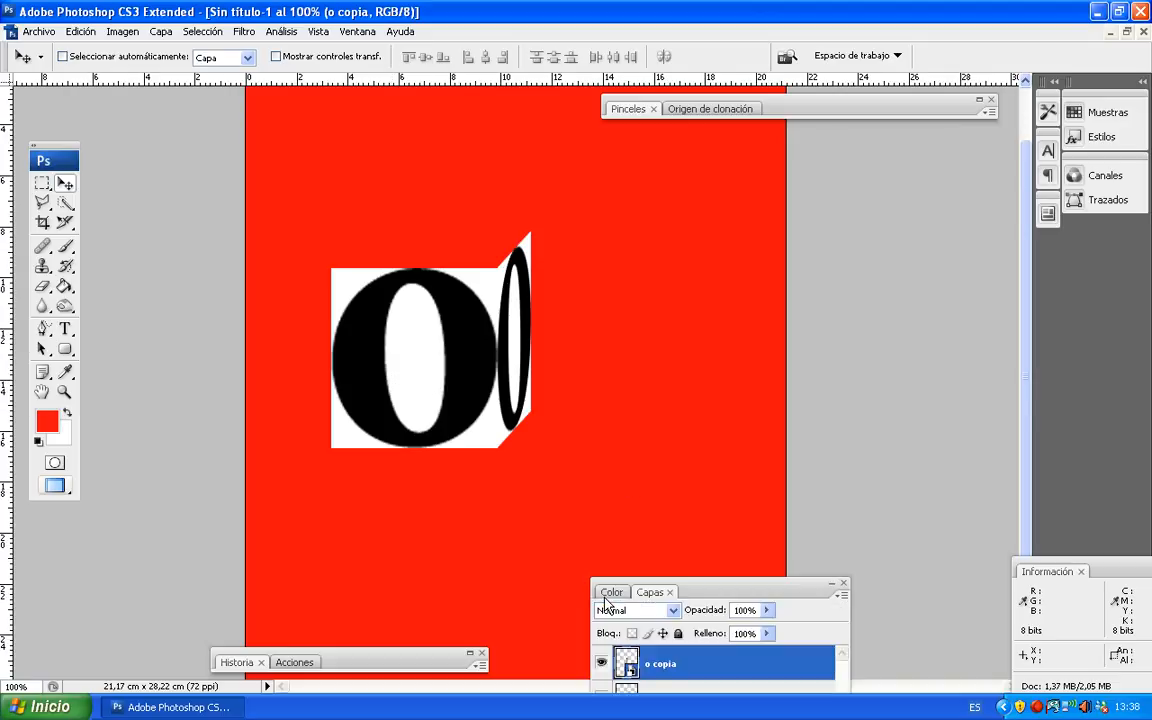
pyautogui.moveTo(716, 584); pyautogui.dragTo(878, 335)
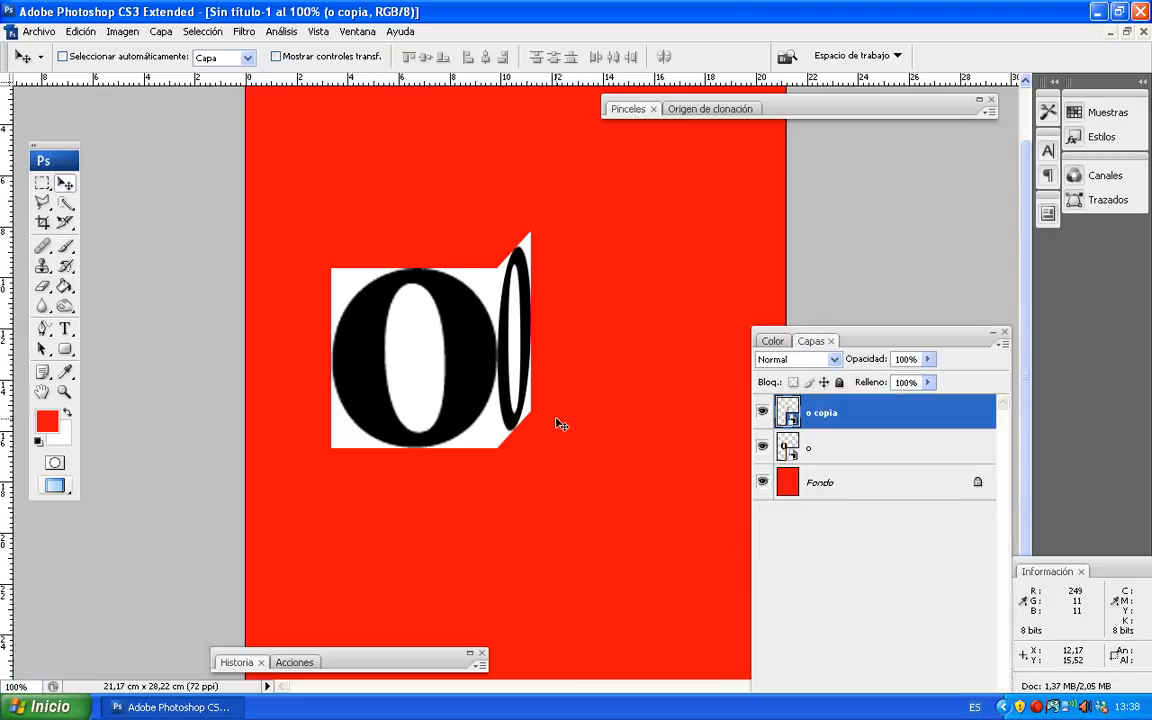
pyautogui.keyDown('ctrl'); pyautogui.click(400, 382); pyautogui.keyUp('ctrl')
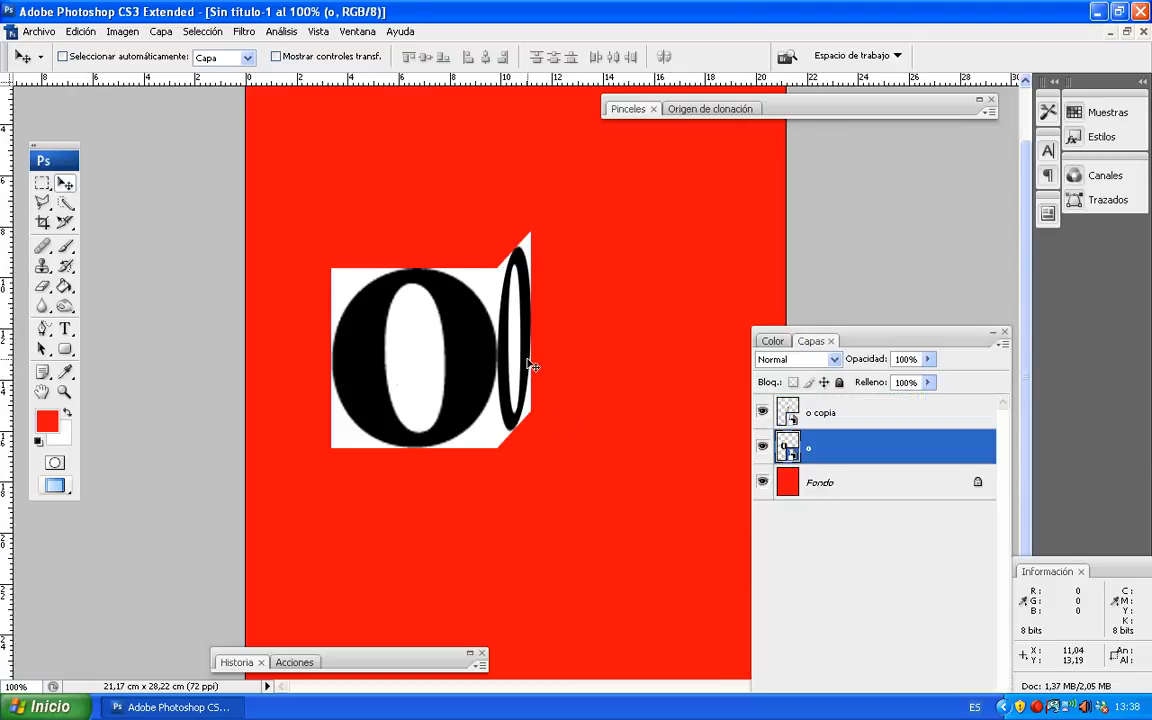
pyautogui.keyDown('ctrl'); pyautogui.click(447, 356); pyautogui.keyUp('ctrl')
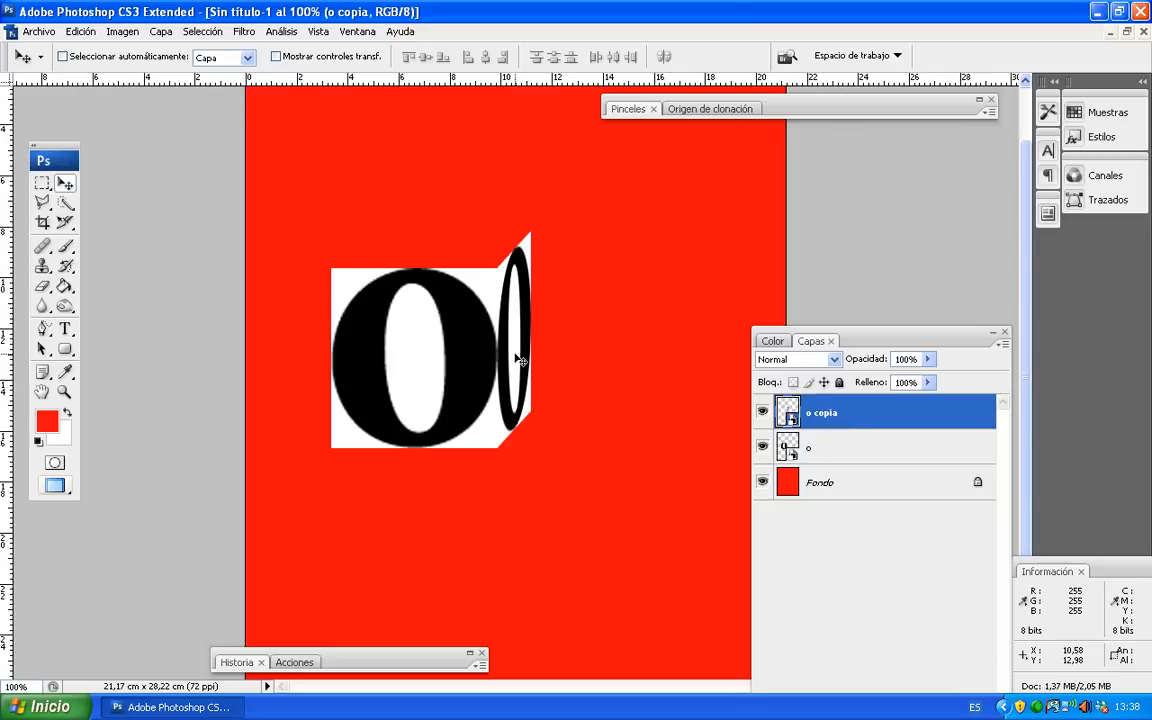
pyautogui.keyDown('ctrl'); pyautogui.click(447, 356); pyautogui.keyUp('ctrl')
pyautogui.keyDown('ctrl'); pyautogui.click(490, 360); pyautogui.keyUp('ctrl')
pyautogui.keyDown('ctrl'); pyautogui.click(455, 357); pyautogui.keyUp('ctrl')
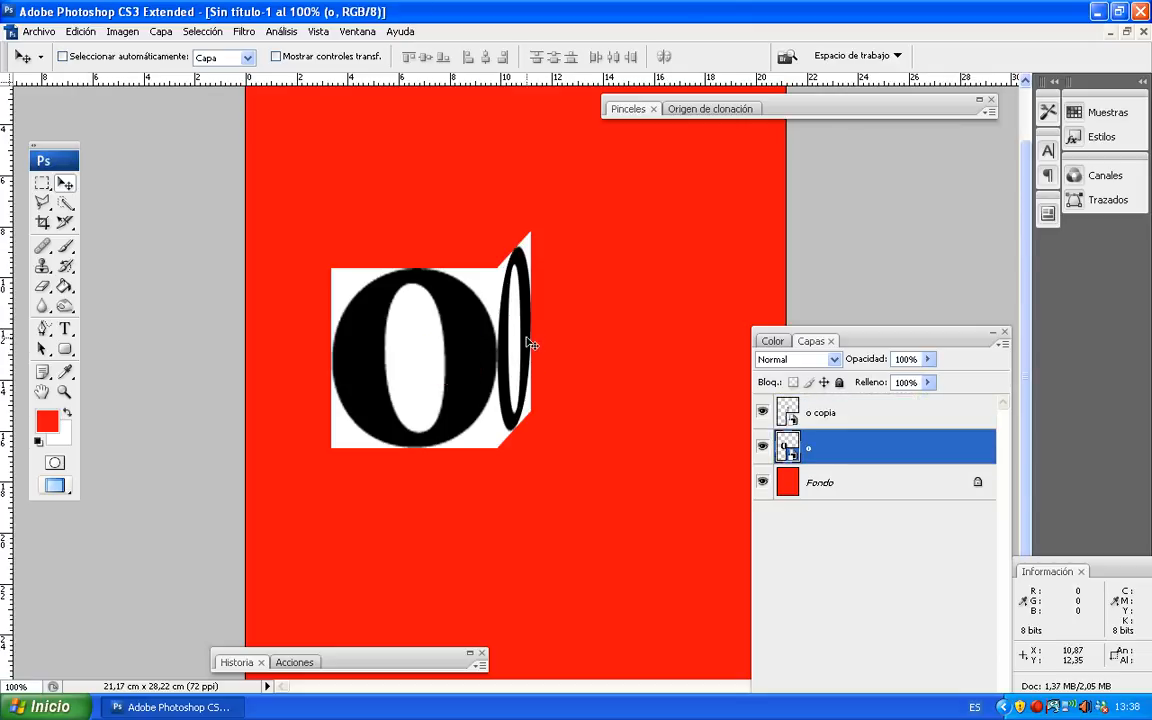
pyautogui.keyDown('ctrl'); pyautogui.click(479, 309); pyautogui.keyUp('ctrl')
pyautogui.keyDown('ctrl'); pyautogui.click(420, 314); pyautogui.keyUp('ctrl')
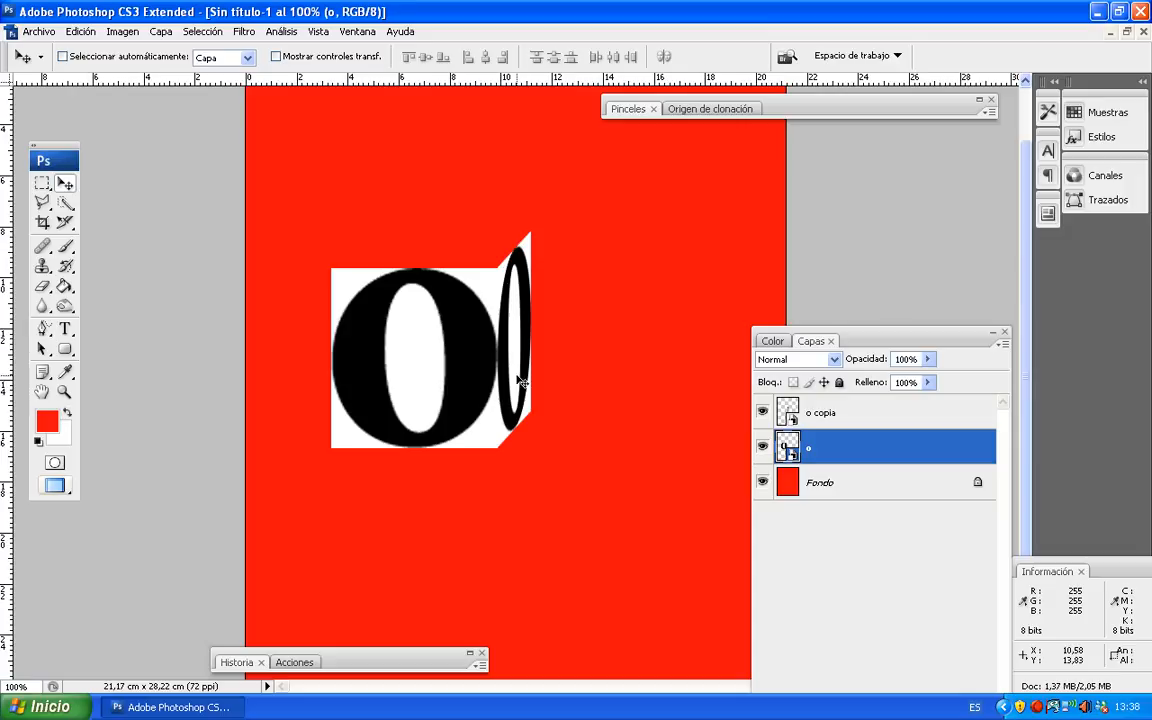
pyautogui.keyDown('ctrl'); pyautogui.click(458, 375); pyautogui.keyUp('ctrl')
pyautogui.keyDown('ctrl'); pyautogui.click(443, 376); pyautogui.keyUp('ctrl')
pyautogui.keyDown('ctrl'); pyautogui.click(503, 374); pyautogui.keyUp('ctrl')
pyautogui.keyDown('ctrl'); pyautogui.click(463, 376); pyautogui.keyUp('ctrl')
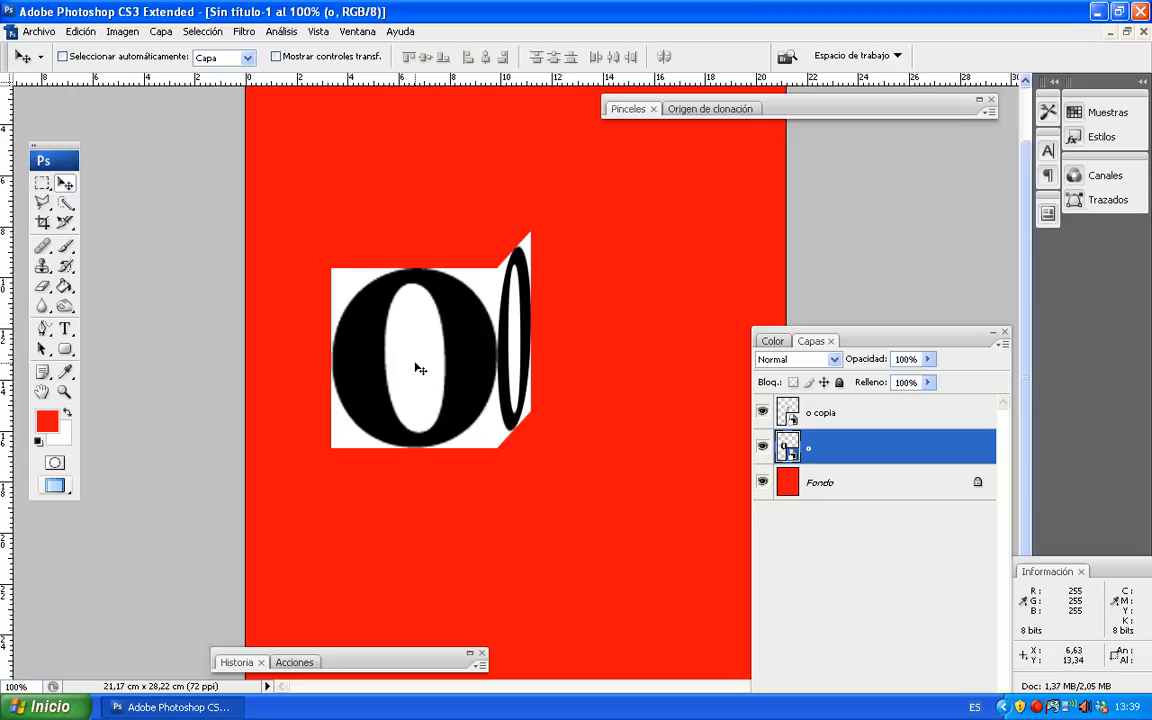
# Duplicate the front letter flush against its upper edge and start a free transform on the copy
pyautogui.moveTo(417, 367); pyautogui.dragTo(412, 188)
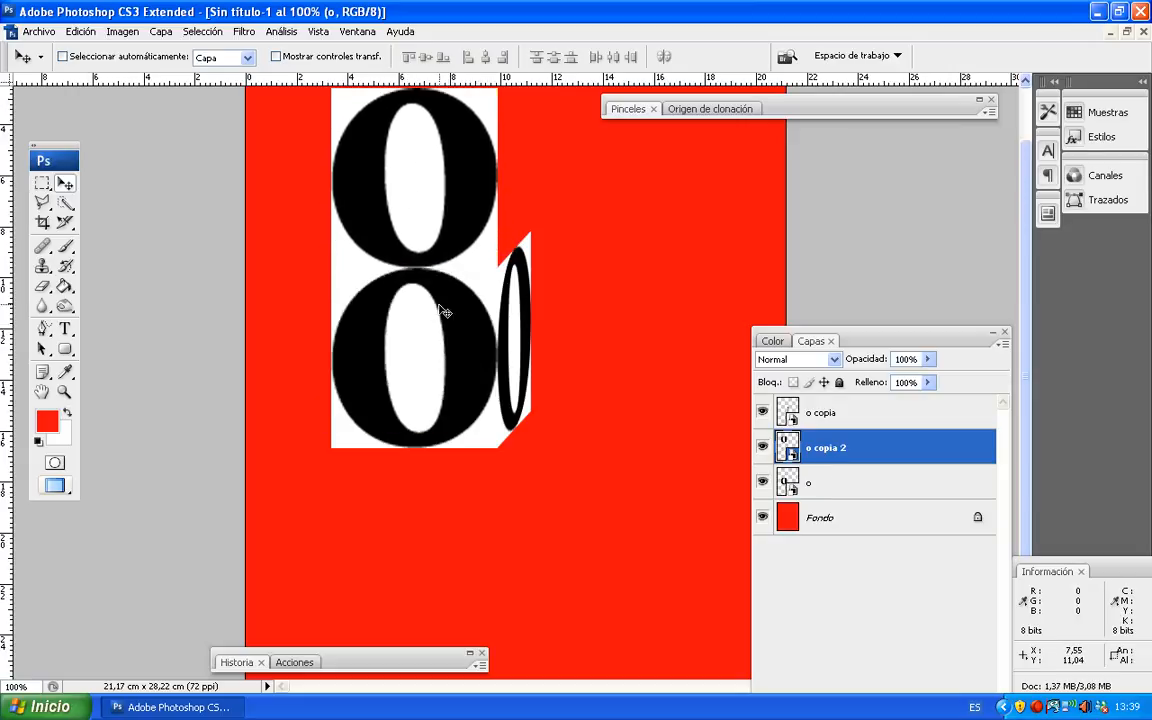
pyautogui.hotkey('ctrl', 'z')
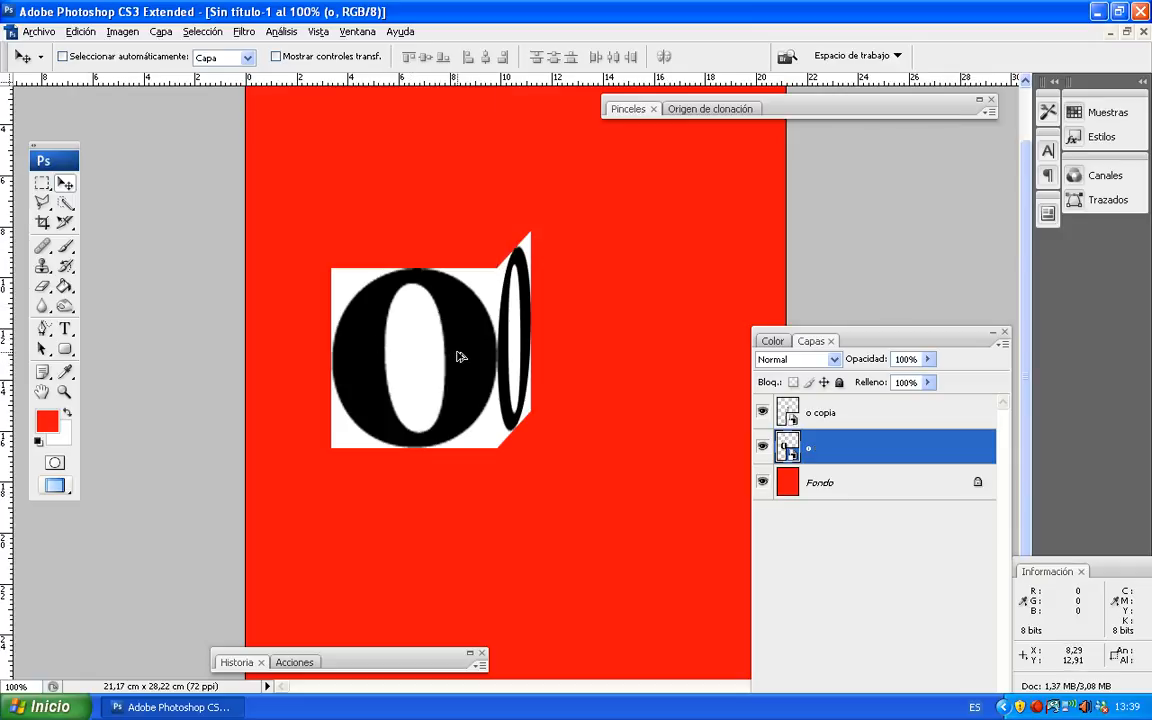
pyautogui.moveTo(458, 357); pyautogui.dragTo(452, 180)
pyautogui.scroll(3, 477, 368)
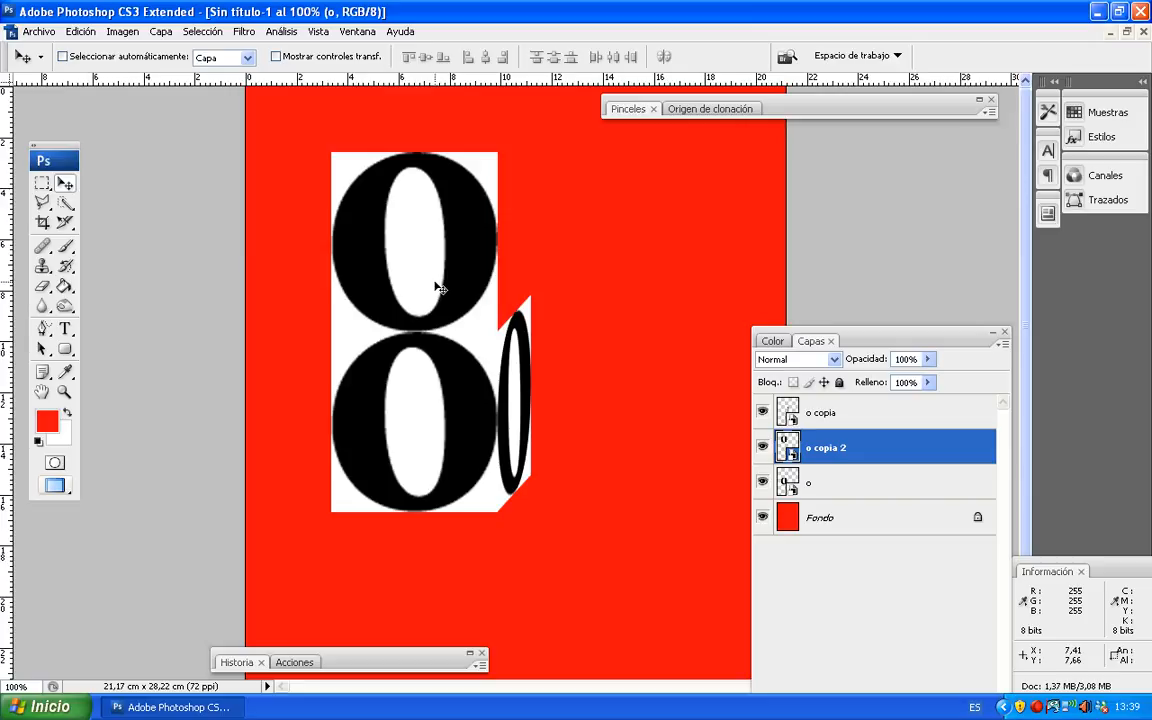
pyautogui.hotkey('ctrl', 't')
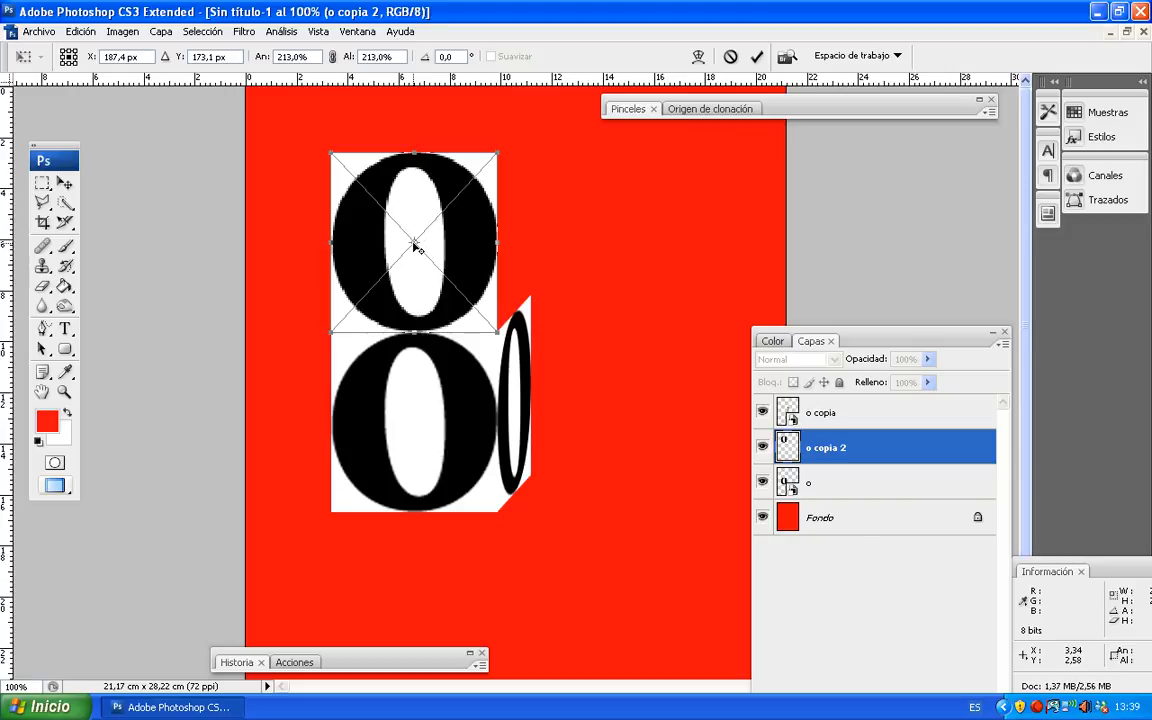
pyautogui.moveTo(415, 245)
pyautogui.mouseDown()
pyautogui.moveTo(419, 336)
pyautogui.moveTo(415, 242)
pyautogui.mouseUp()
pyautogui.moveTo(415, 156); pyautogui.dragTo(438, 209)
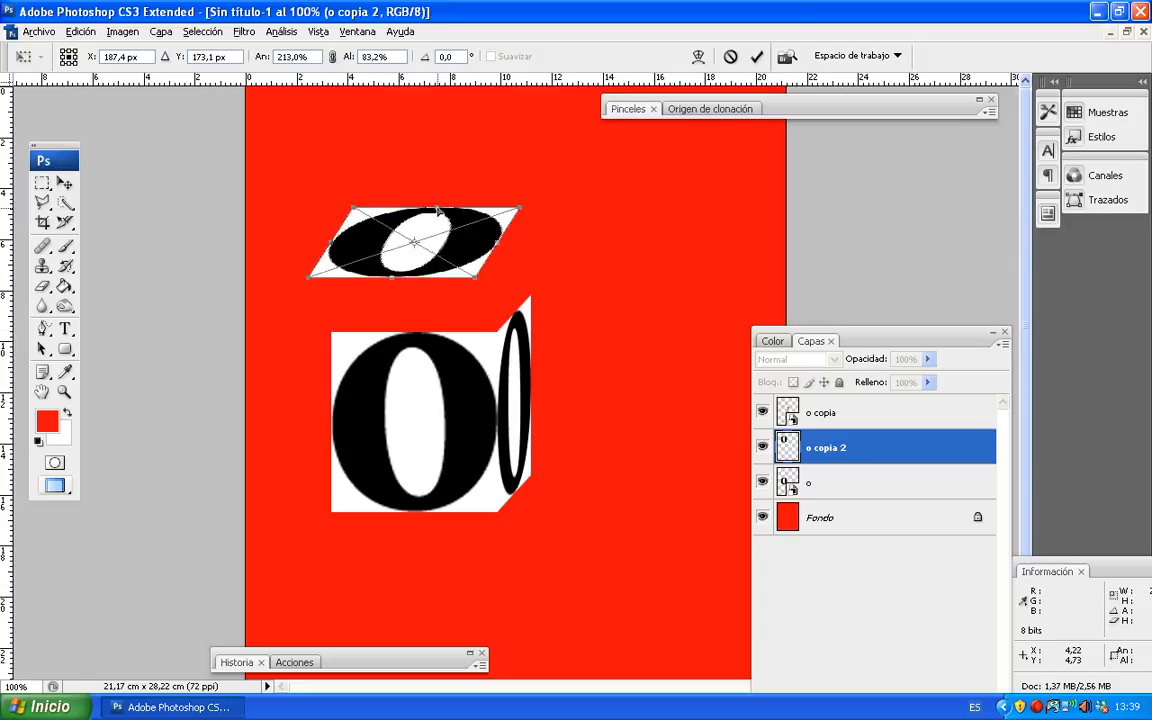
pyautogui.hotkey('ctrl', 'z')
pyautogui.click(416, 247)
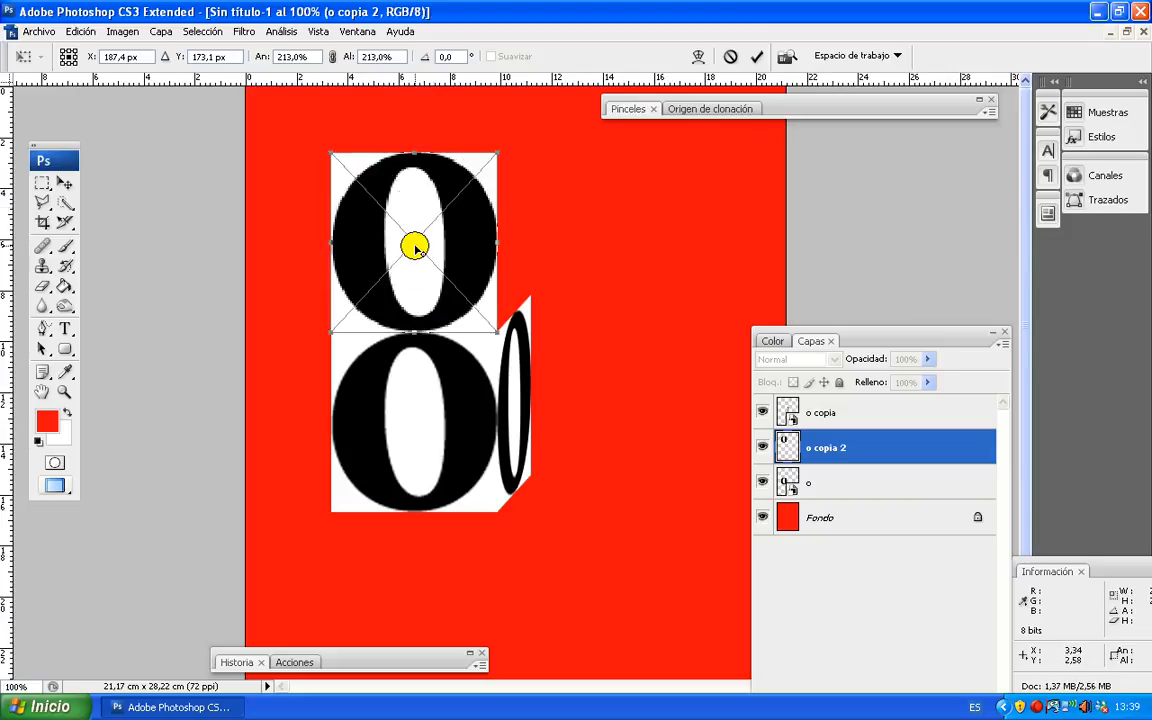
# Squash the upper copy to about 42.8% height from its bottom edge and skew it to meet the side face as the block's top
pyautogui.moveTo(415, 247); pyautogui.dragTo(417, 329)
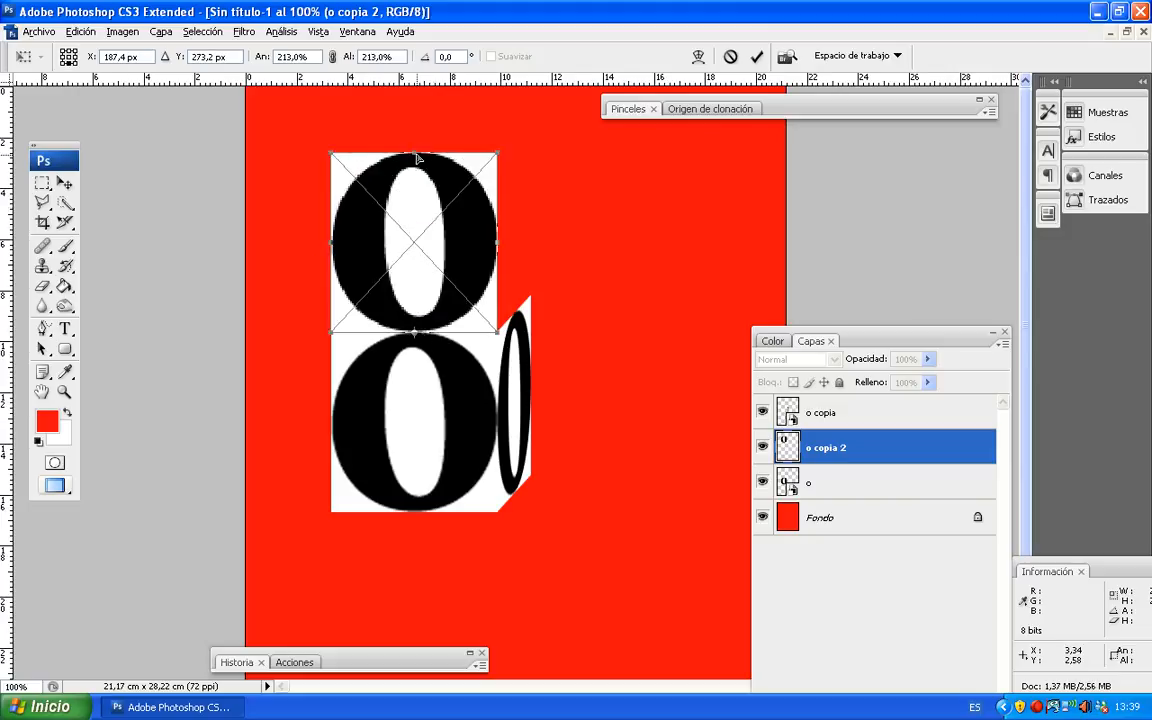
pyautogui.moveTo(414, 154); pyautogui.dragTo(452, 300)
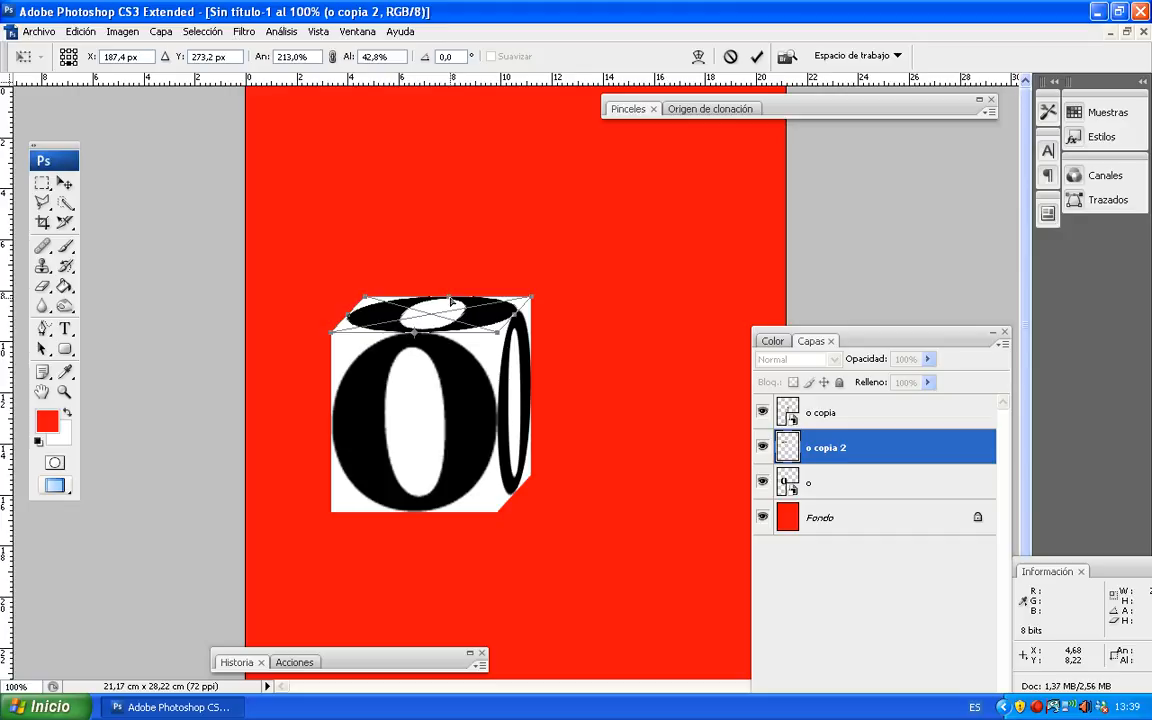
pyautogui.hotkey('ctrl', '+')
pyautogui.hotkey('ctrl', '+')
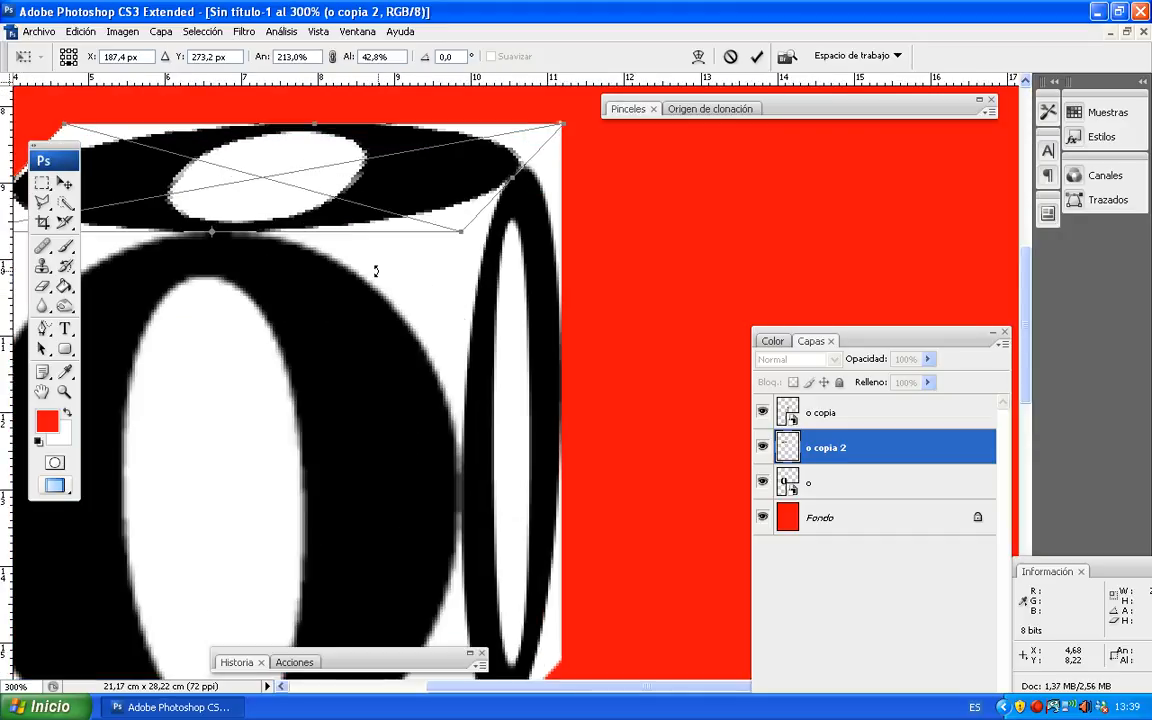
pyautogui.press('Return')
pyautogui.scroll(1, 318, 288)
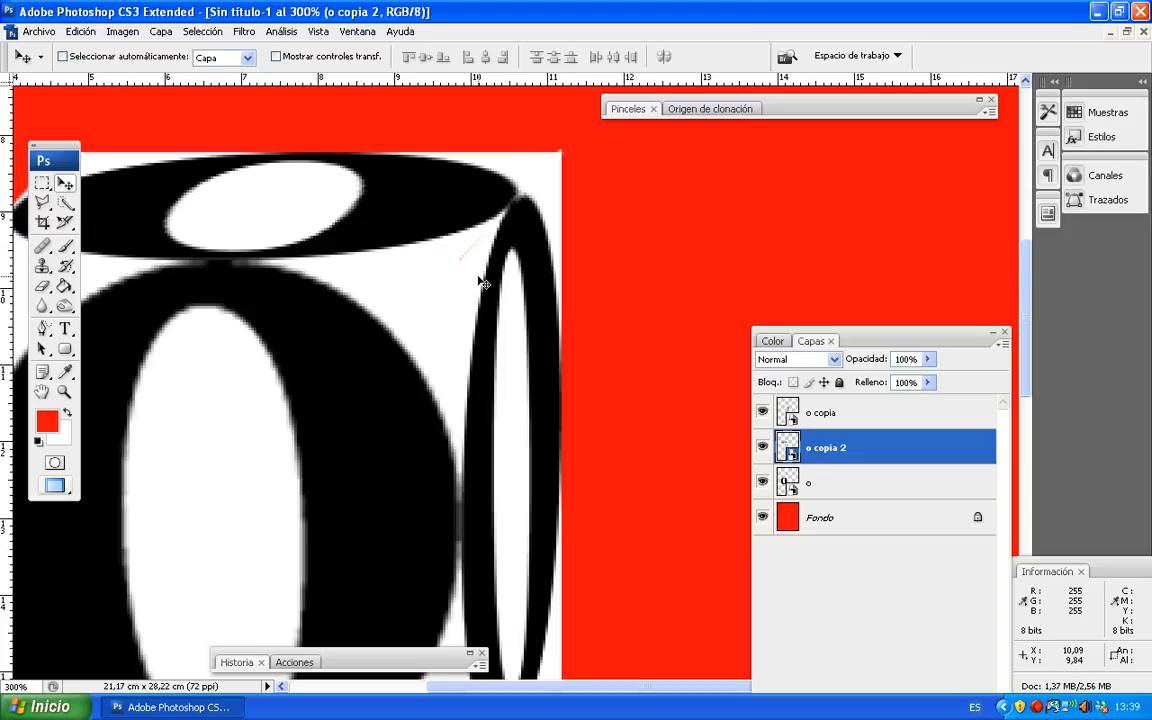
pyautogui.hotkey('ctrl', '0')
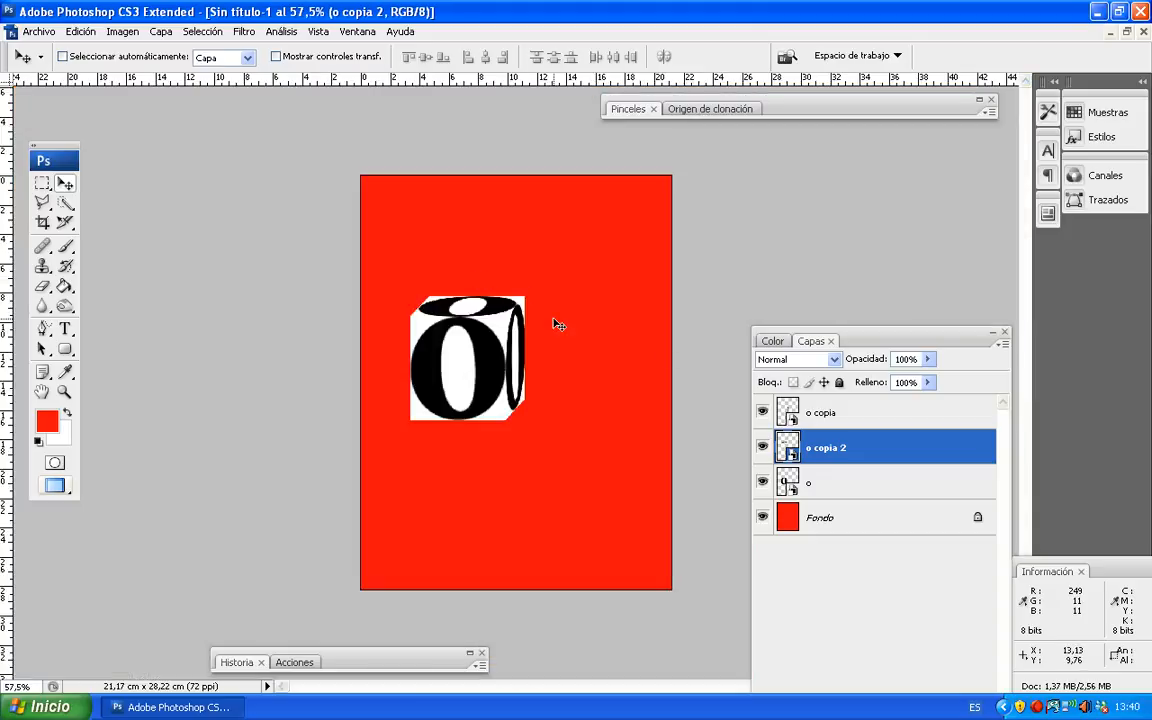
# Open the contents of the "o copia" smart object for editing
pyautogui.click(805, 452)
pyautogui.click(790, 418)
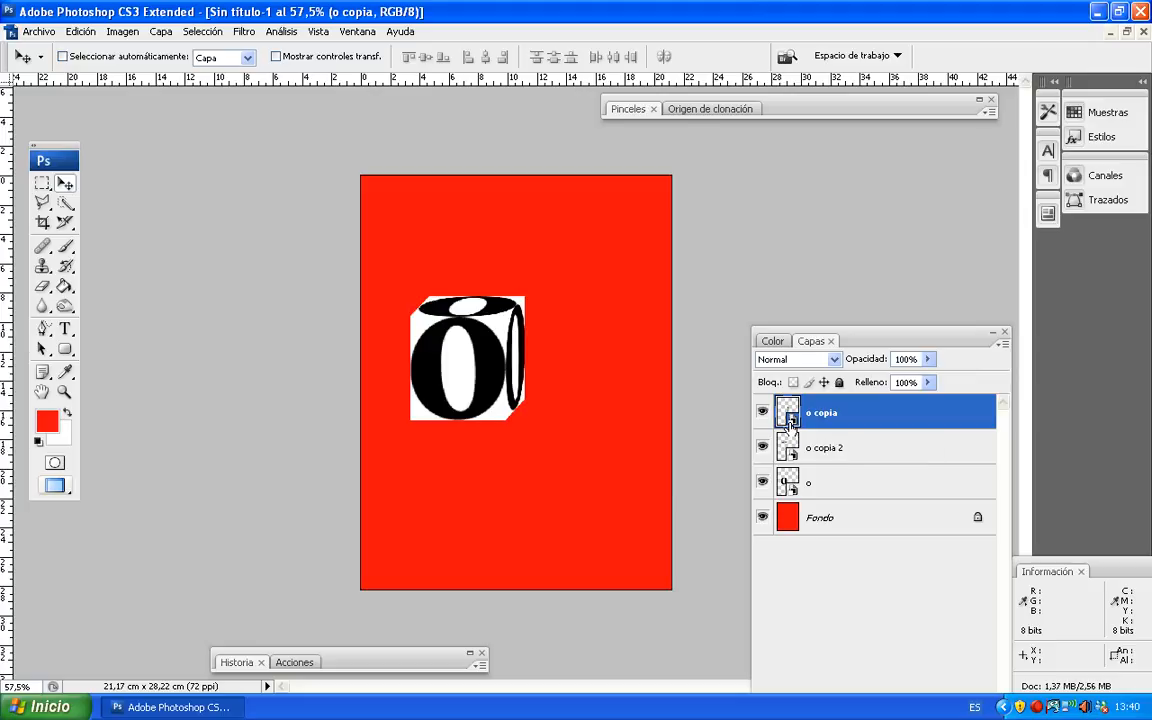
pyautogui.doubleClick(790, 418)
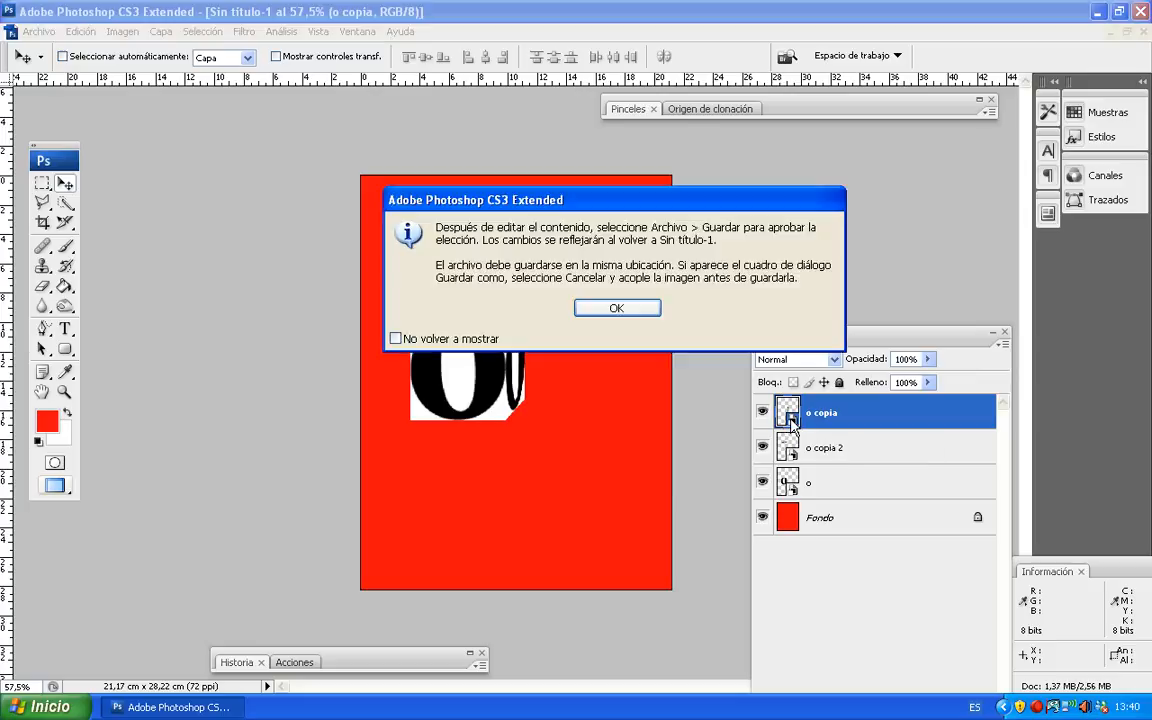
pyautogui.click(617, 308)
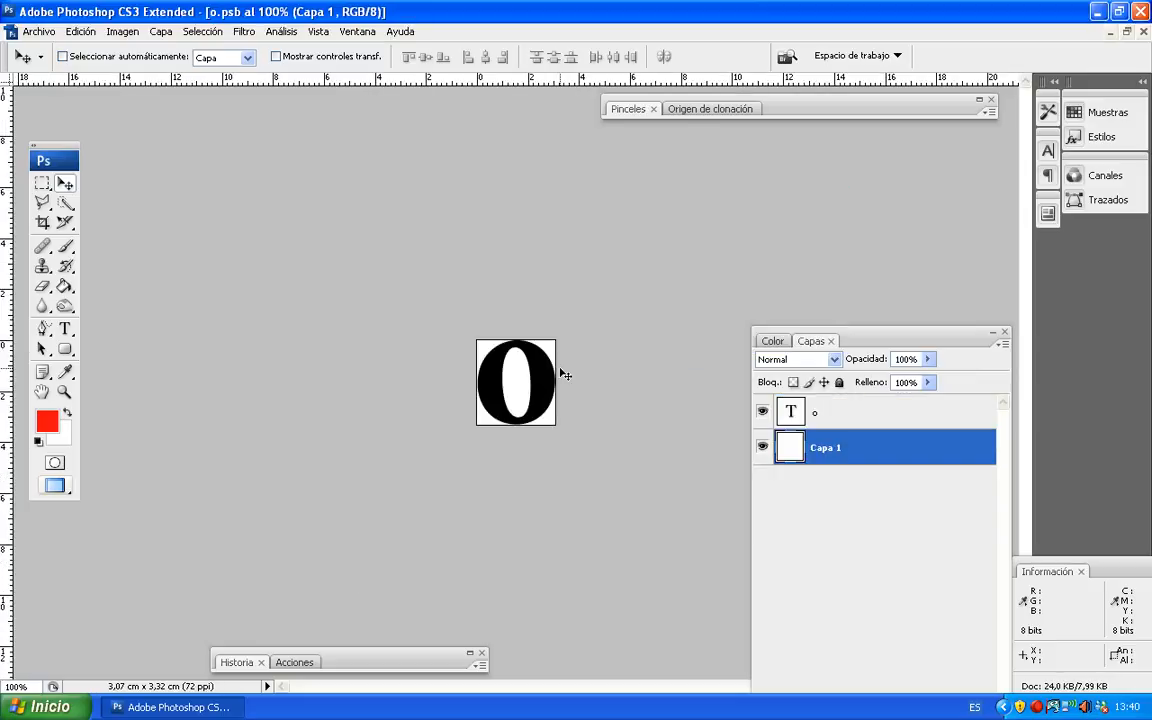
# Recolor the letter "o" to red #f90707, then save and close the smart object's contents
pyautogui.doubleClick(790, 411)
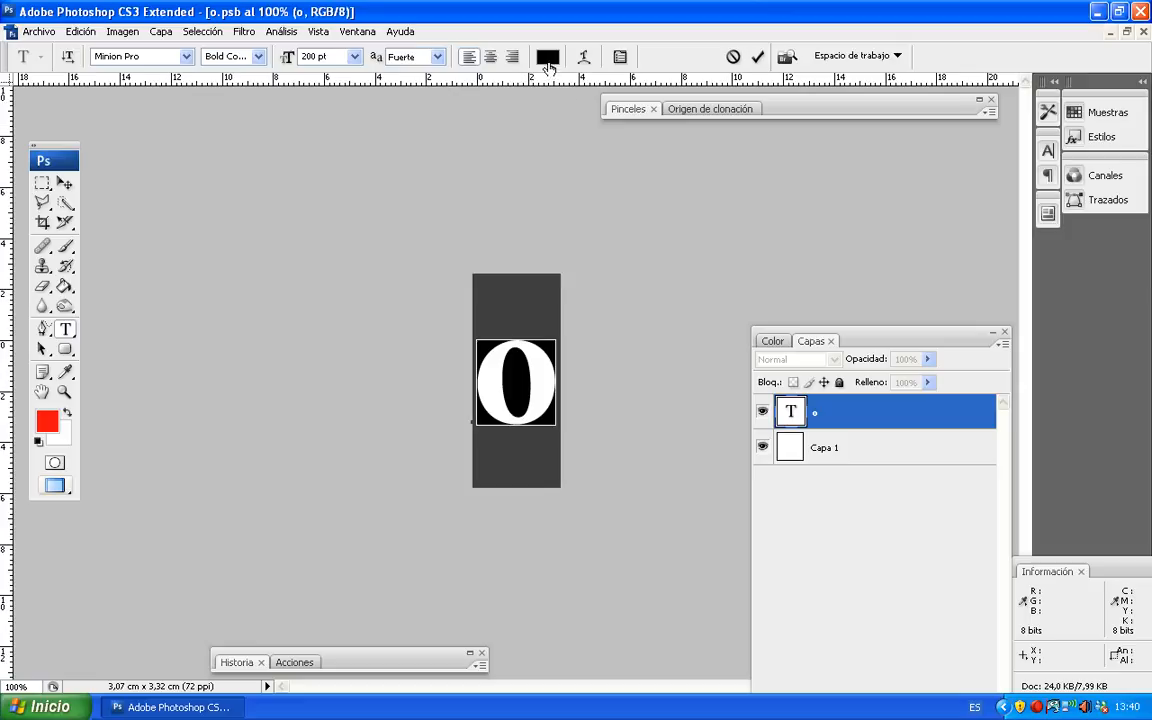
pyautogui.click(547, 58)
pyautogui.click(566, 244)
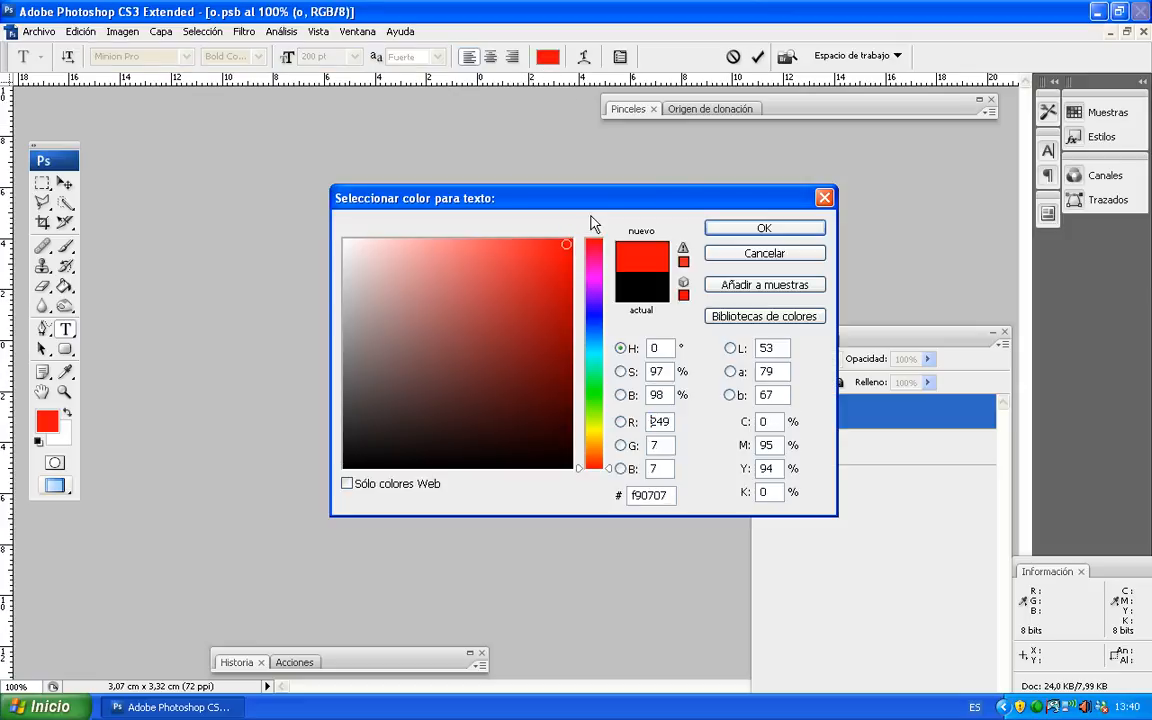
pyautogui.click(724, 229)
pyautogui.hotkey('ctrl', 's')
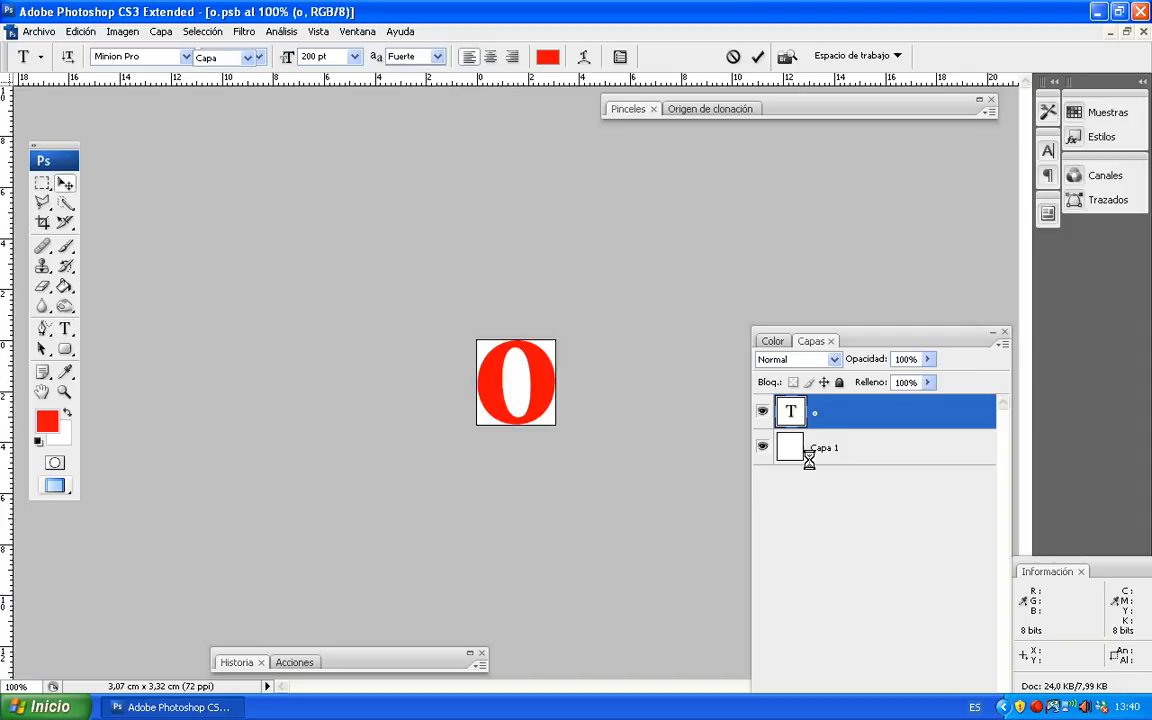
pyautogui.hotkey('ctrl', 'w')
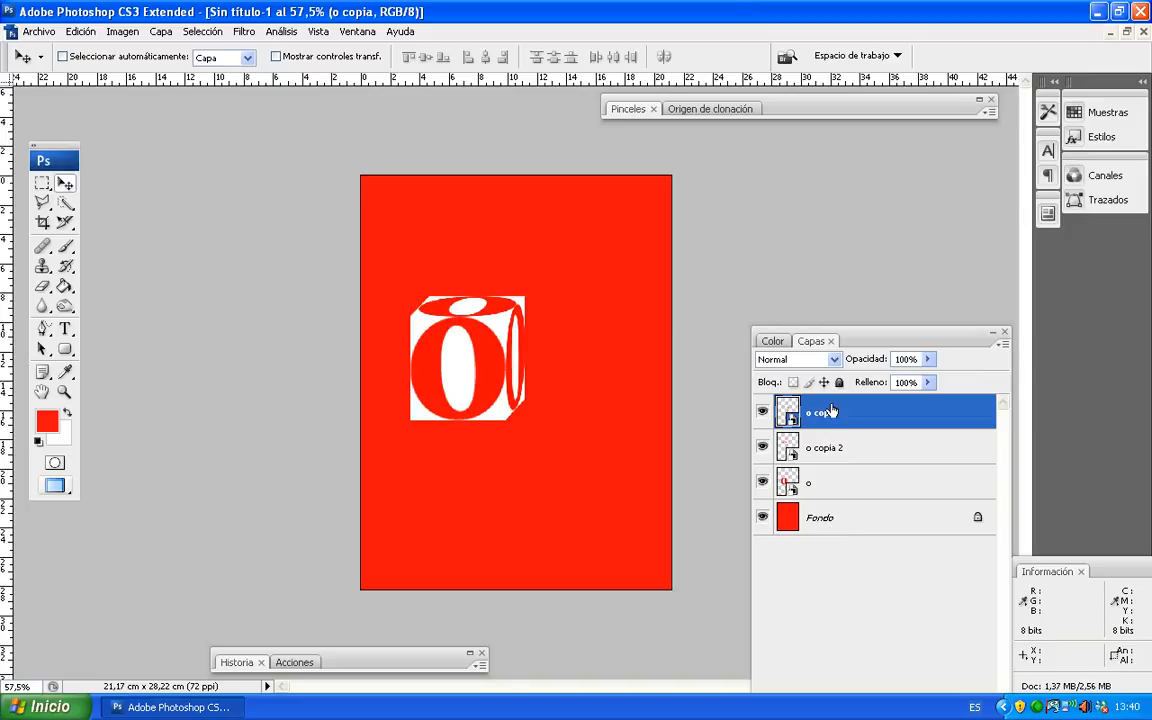
# Select the three face layers together, move the block toward the page center and scale it proportionally to about 137.2%
pyautogui.keyDown('shift'); pyautogui.click(852, 488); pyautogui.keyUp('shift')
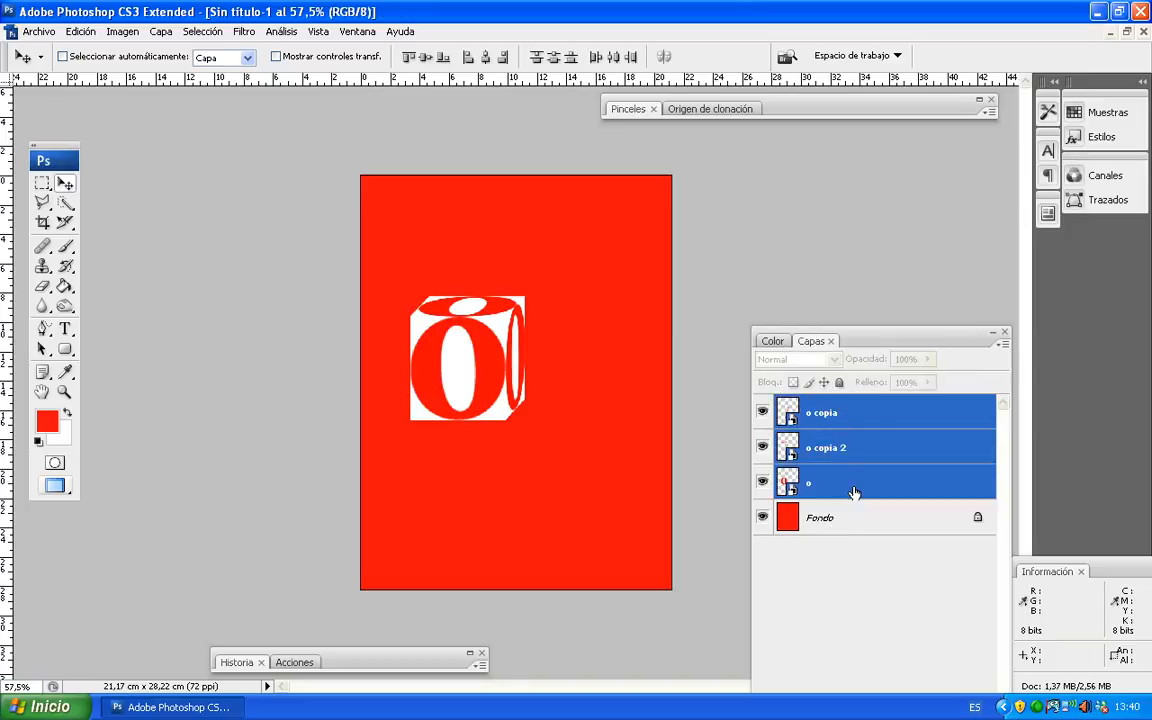
pyautogui.moveTo(458, 368); pyautogui.dragTo(507, 378)
pyautogui.hotkey('ctrl', 't')
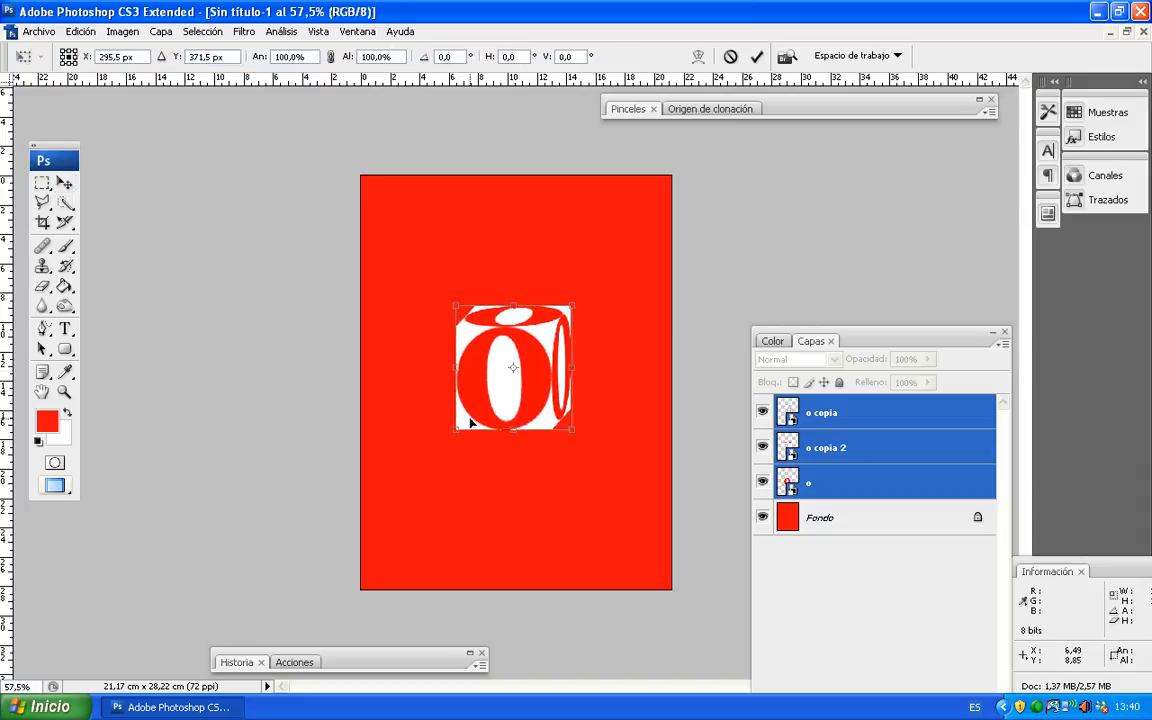
pyautogui.moveTo(461, 428); pyautogui.dragTo(419, 479)
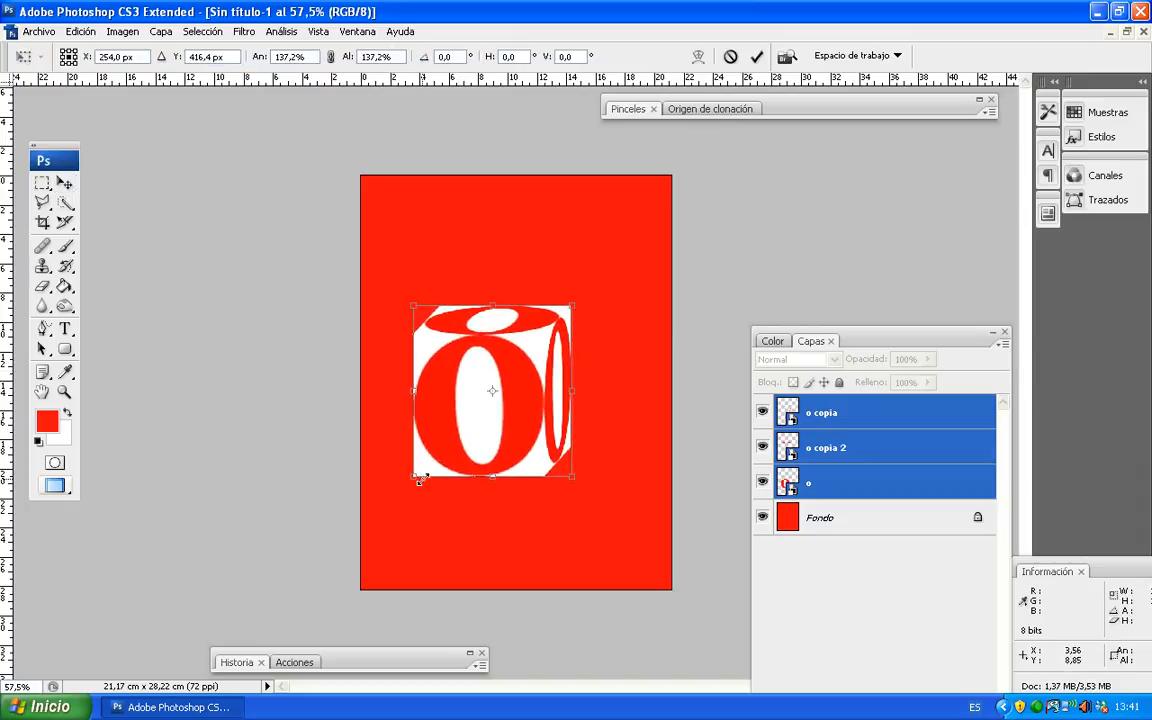
pyautogui.press('Return')
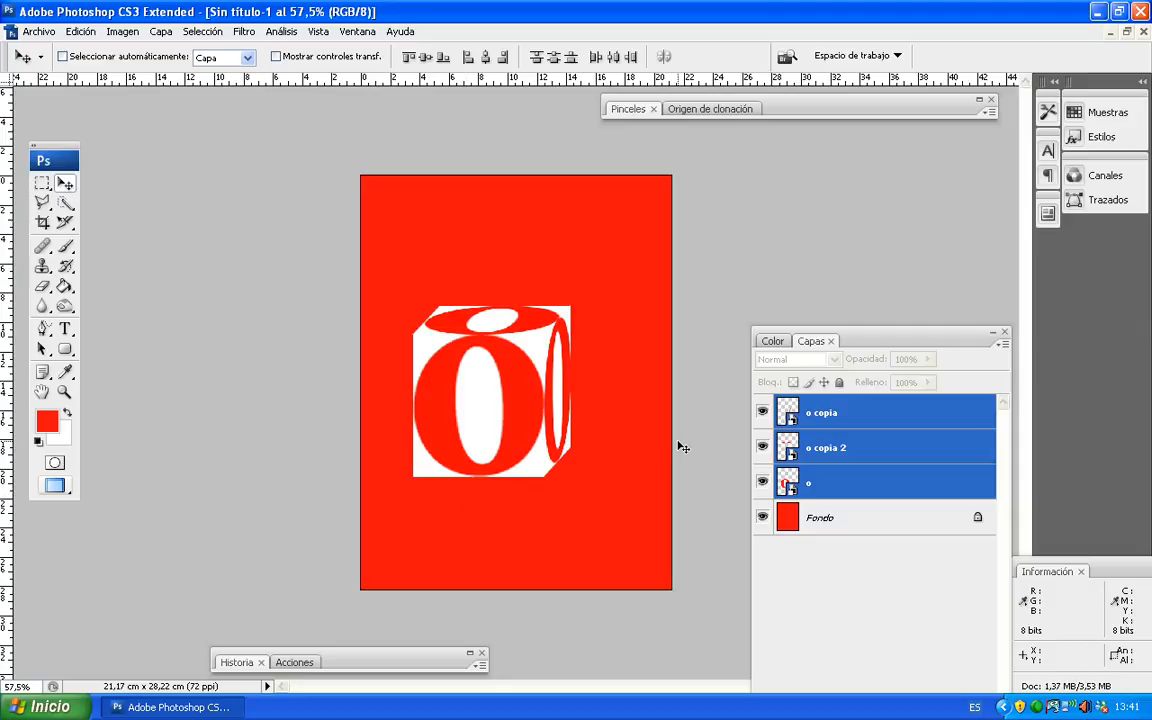
# Group the three face layers and place a duplicate of the group above and to the right of the original block
pyautogui.hotkey('ctrl', 'g')
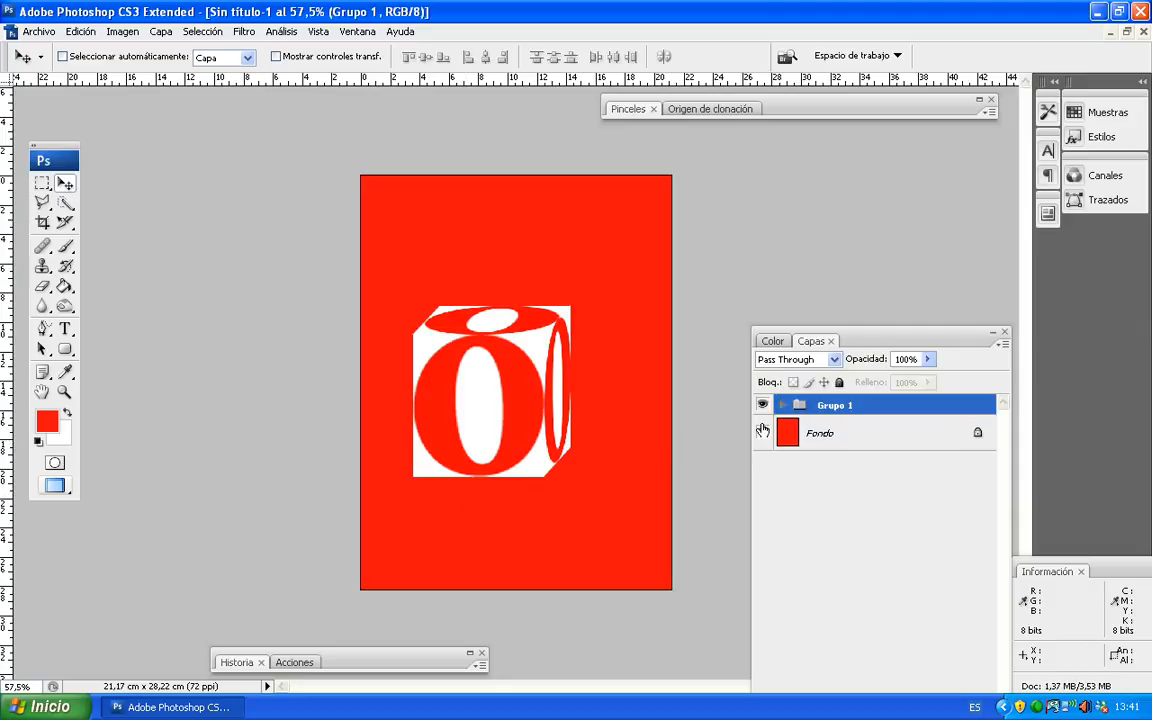
pyautogui.moveTo(502, 394); pyautogui.dragTo(561, 306)
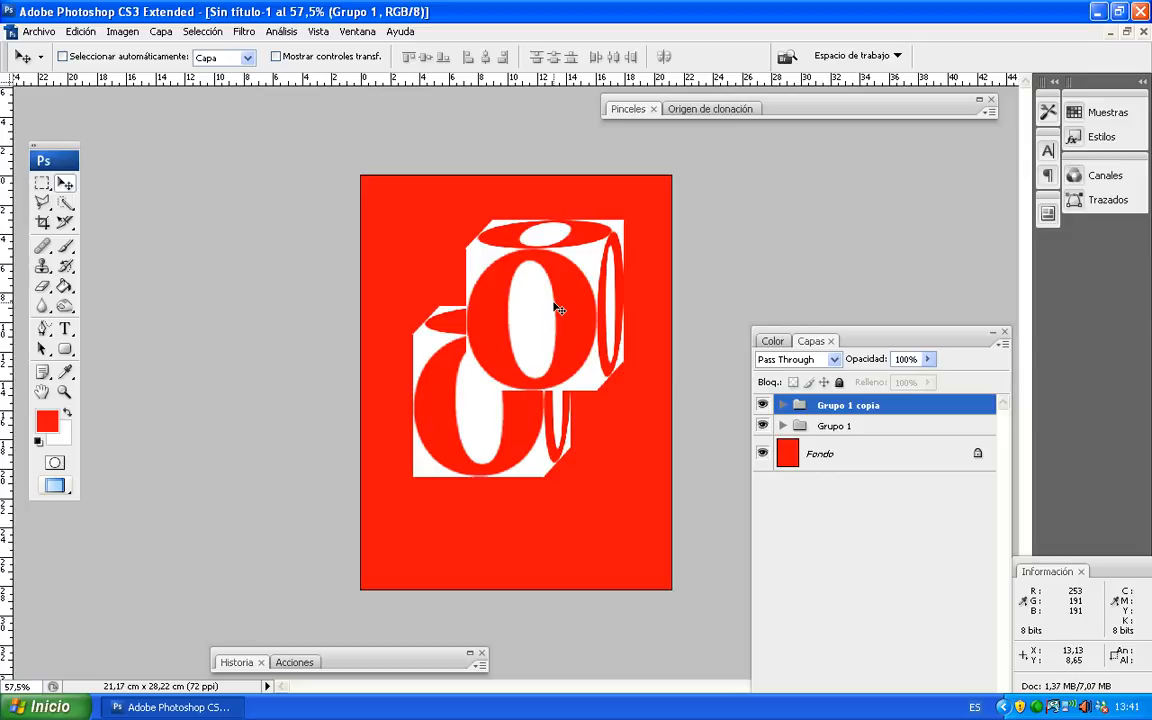
# Scale the duplicated block group proportionally to 48.4% and place it over the lower-right corner of the large block
pyautogui.hotkey('ctrl', 't')
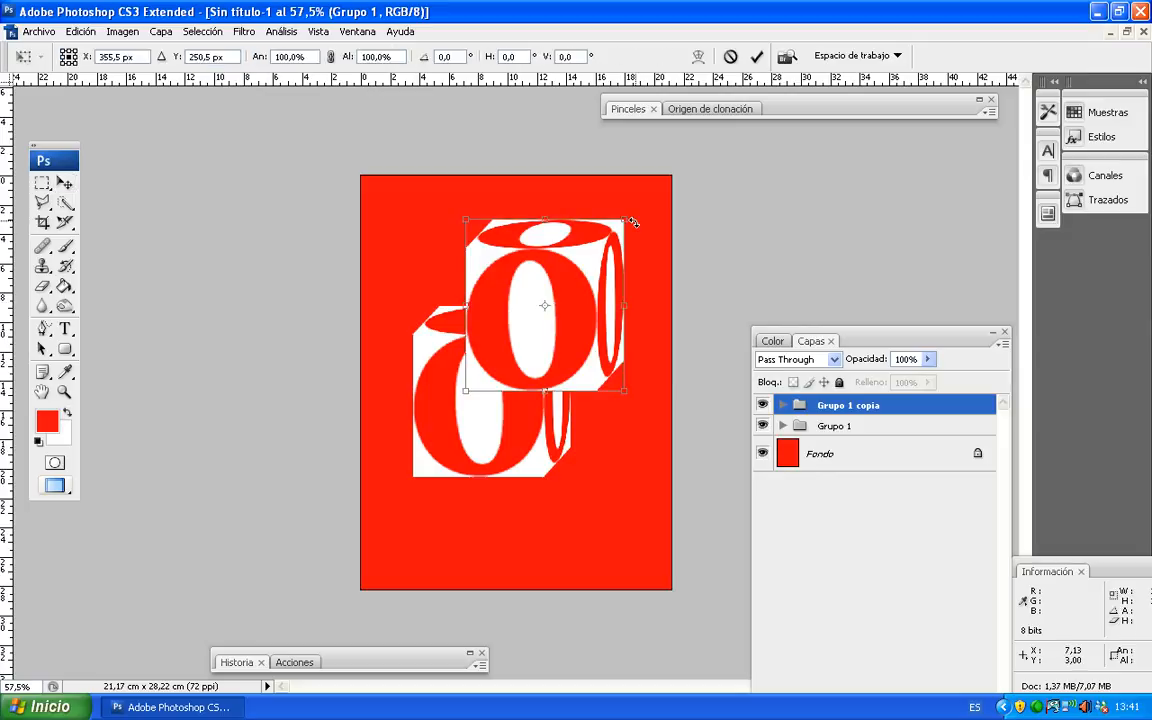
pyautogui.moveTo(627, 216); pyautogui.dragTo(542, 308)
pyautogui.moveTo(502, 346); pyautogui.dragTo(555, 463)
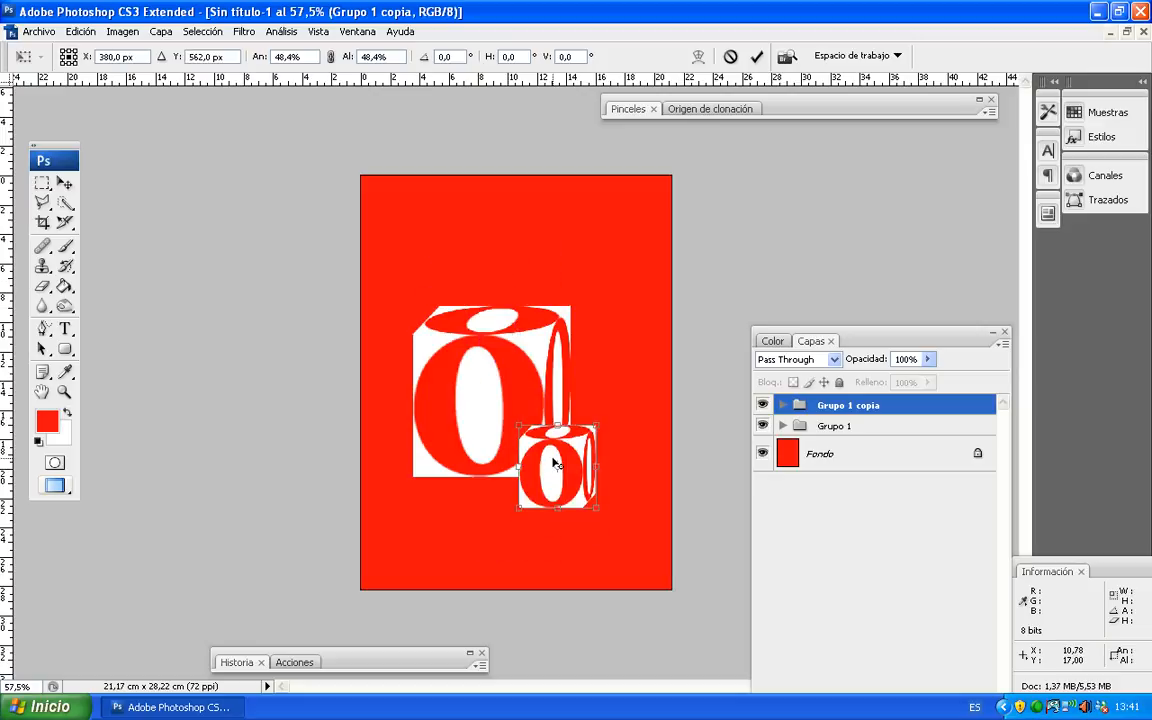
pyautogui.press('Return')
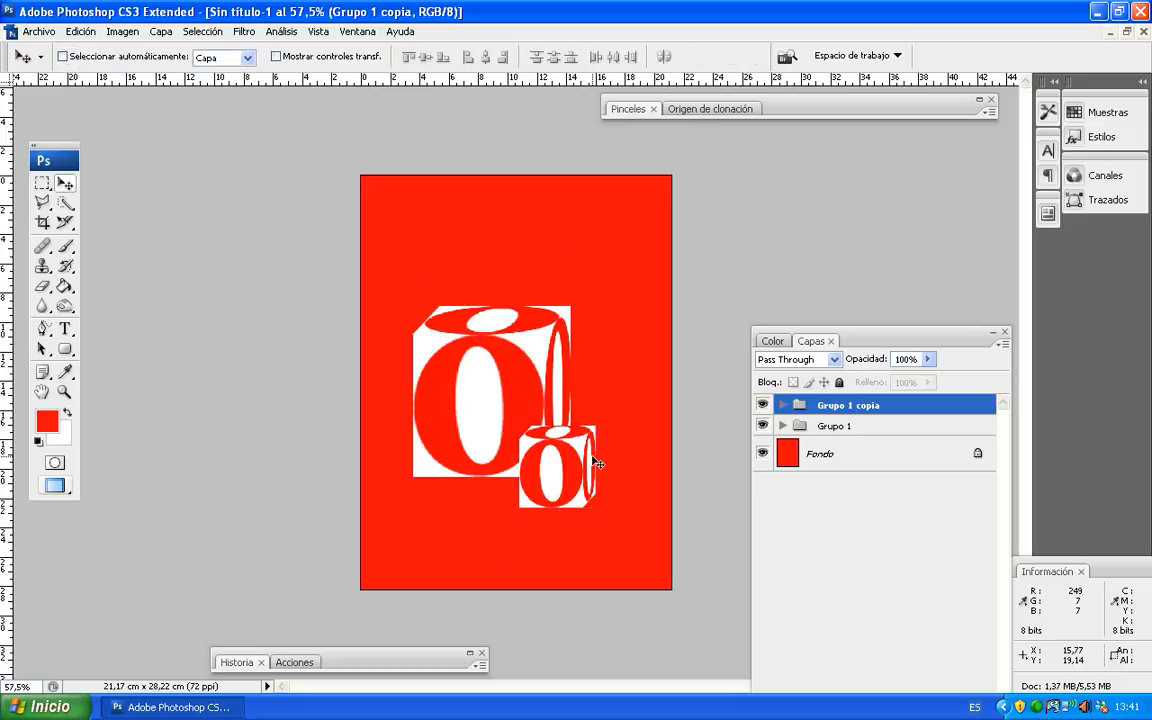
pyautogui.moveTo(570, 476); pyautogui.dragTo(567, 456)
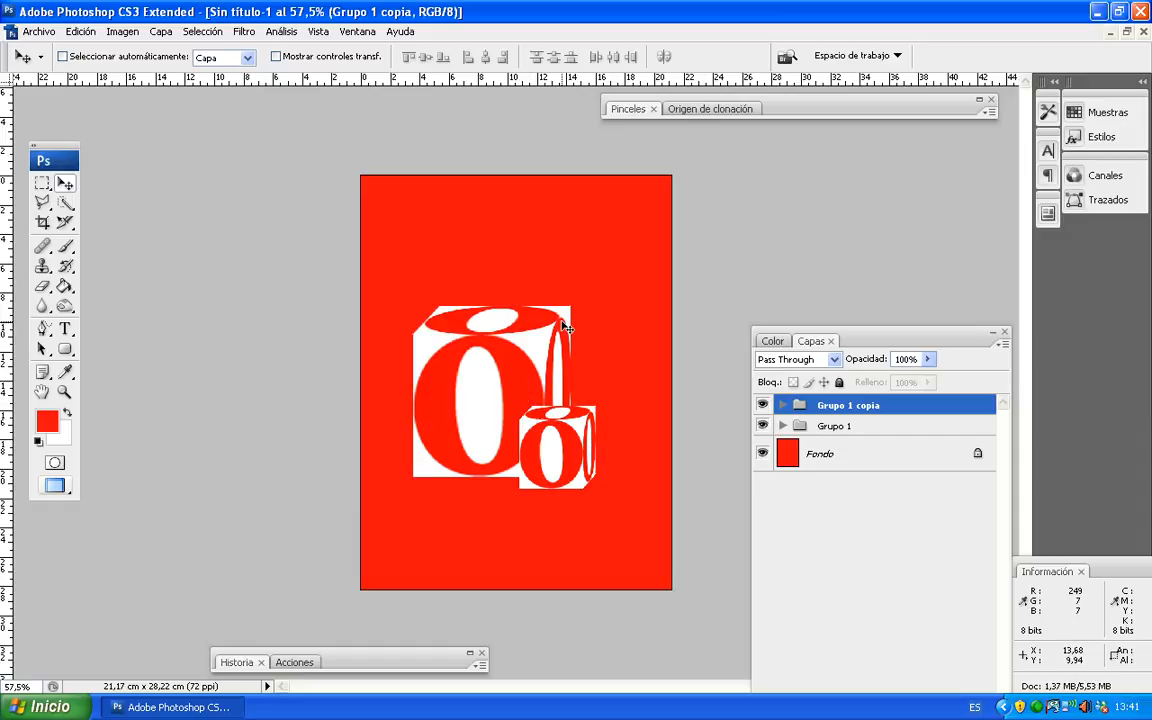
# Move the Layers panel up beside the artwork and check the two block groups and the Fondo layer by selecting each in turn
pyautogui.click(153, 36)
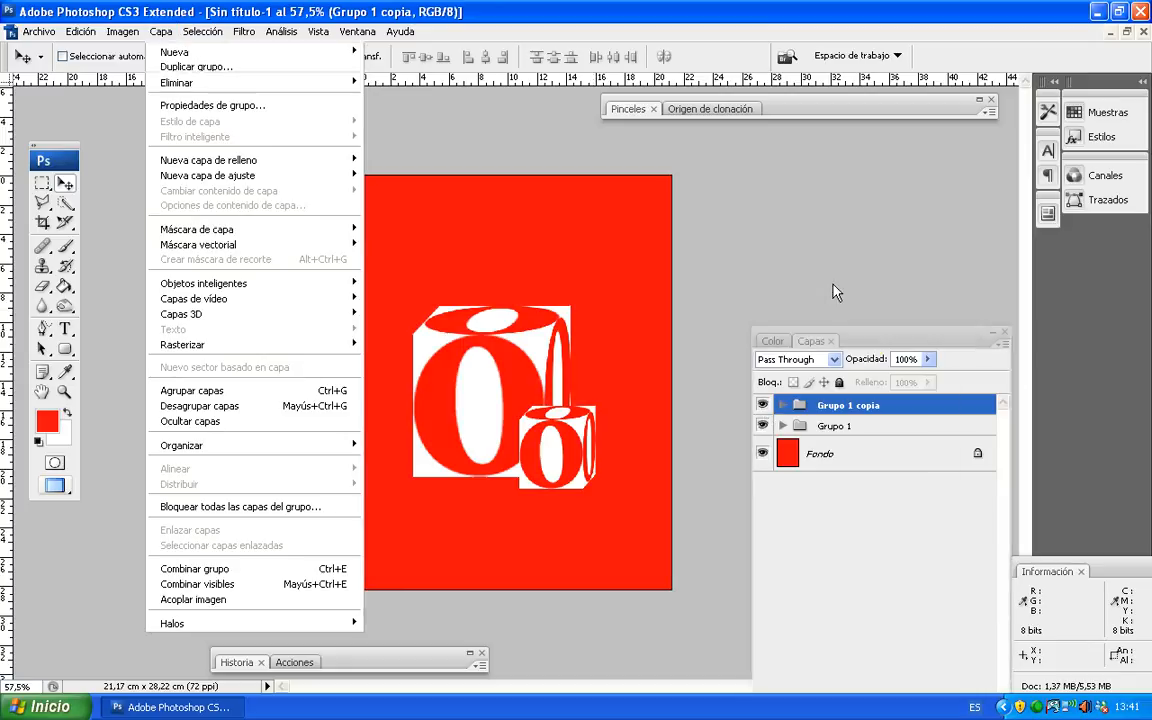
pyautogui.moveTo(866, 340); pyautogui.dragTo(809, 216)
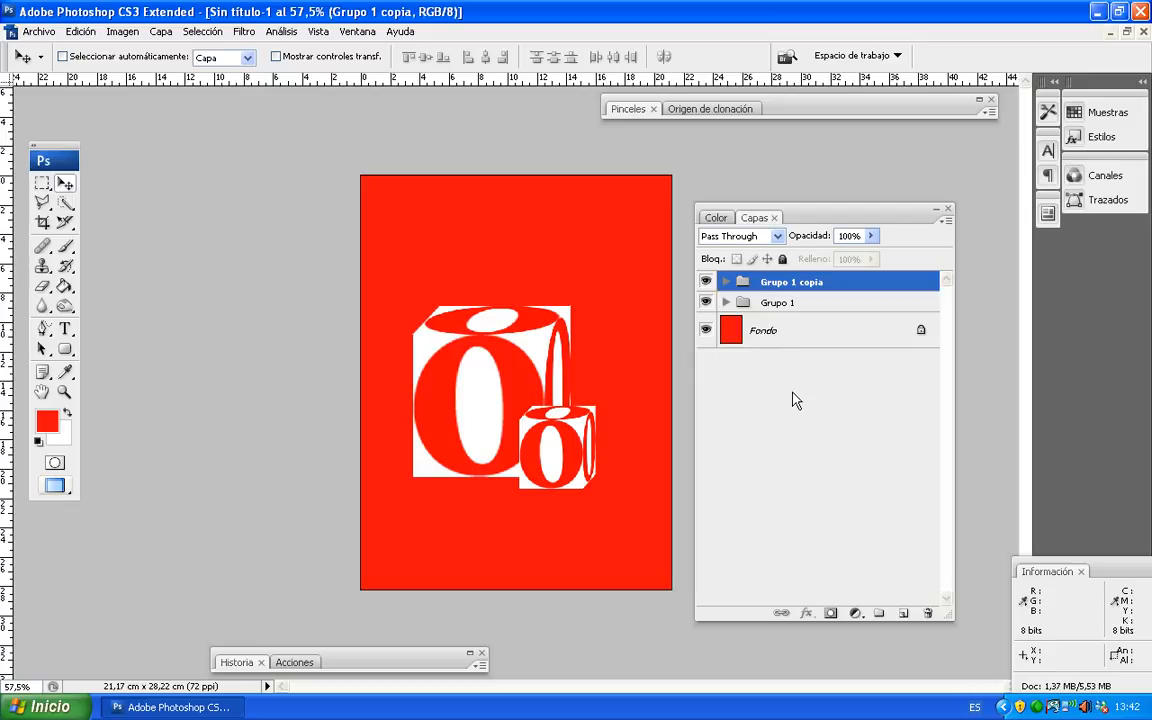
pyautogui.click(774, 304)
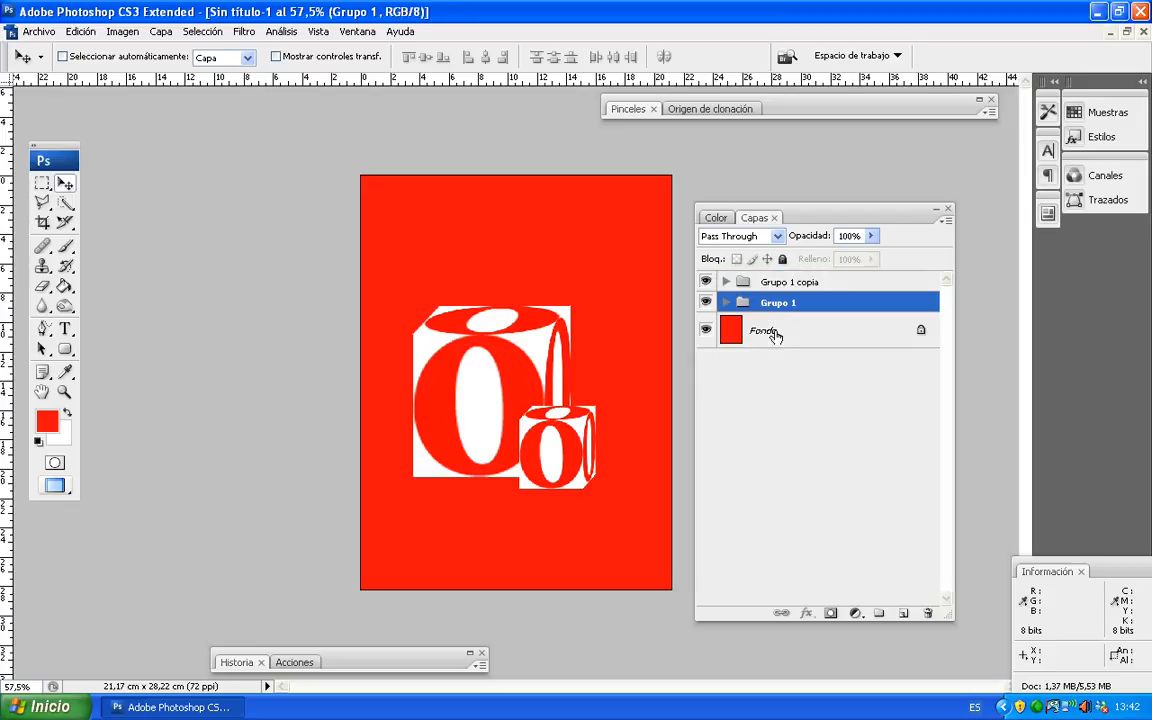
pyautogui.click(775, 337)
pyautogui.click(767, 302)
pyautogui.click(771, 284)
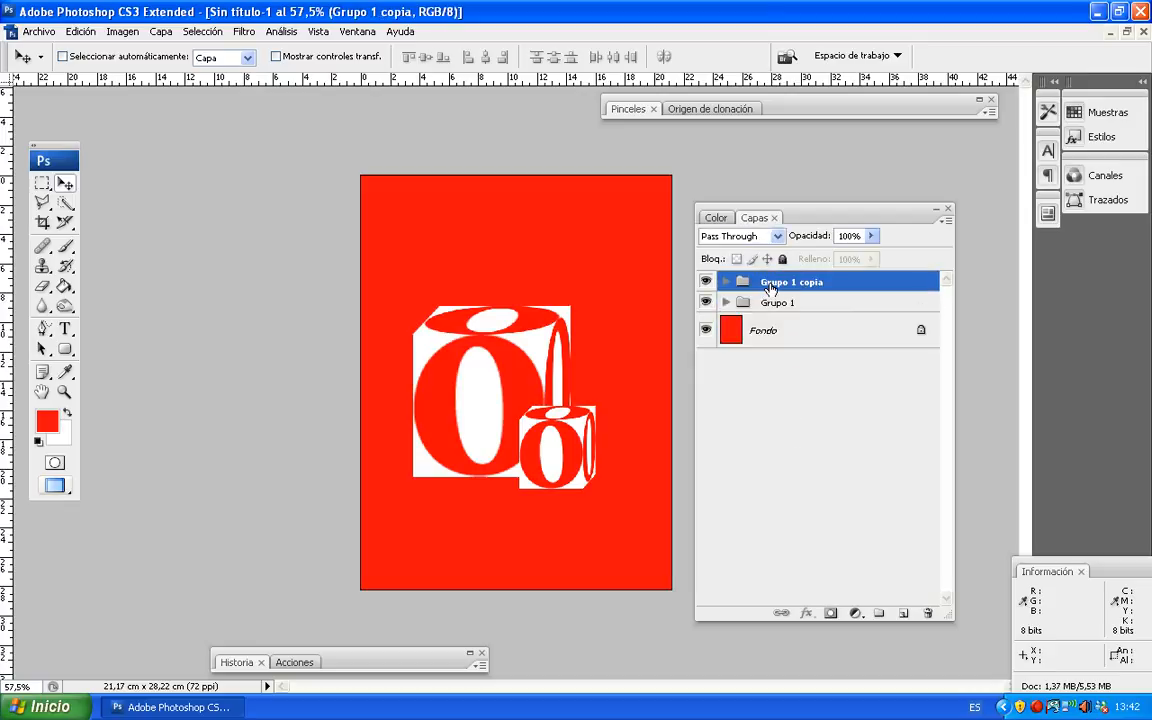
# Pick individual faces of the large and small blocks directly on the canvas to examine which layer each belongs to
pyautogui.keyDown('ctrl'); pyautogui.click(497, 377); pyautogui.keyUp('ctrl')
pyautogui.keyDown('ctrl'); pyautogui.click(566, 418); pyautogui.keyUp('ctrl')
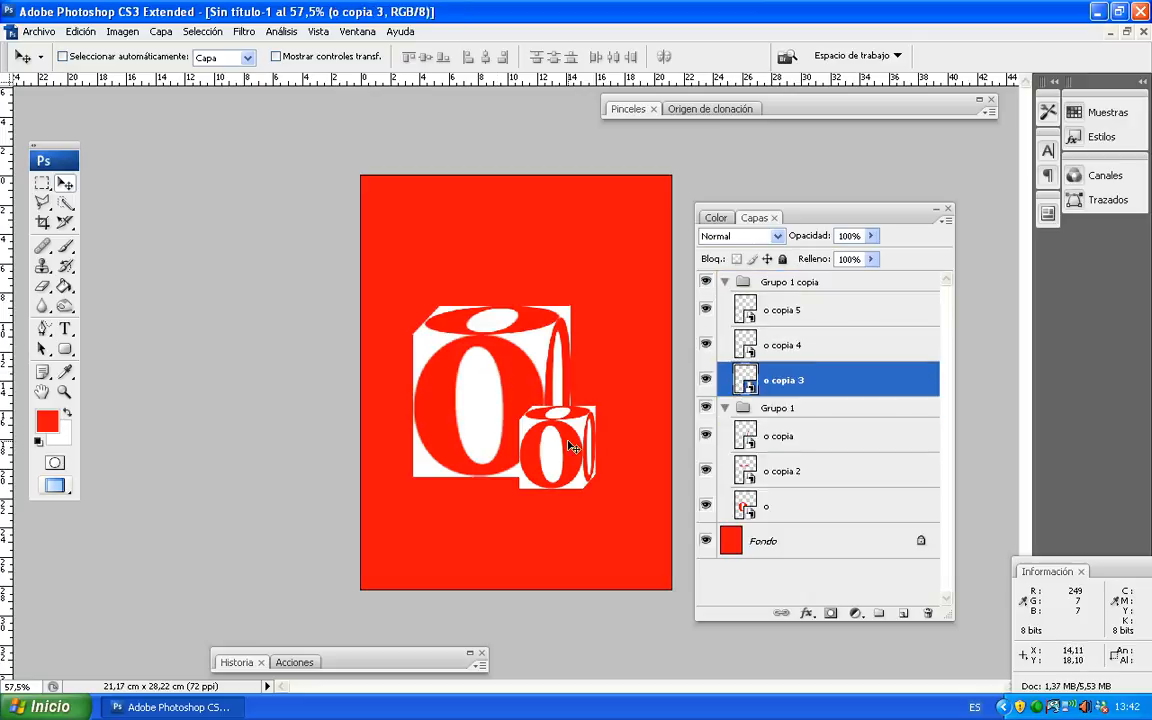
pyautogui.keyDown('ctrl'); pyautogui.click(509, 372); pyautogui.keyUp('ctrl')
pyautogui.keyDown('ctrl'); pyautogui.click(503, 321); pyautogui.keyUp('ctrl')
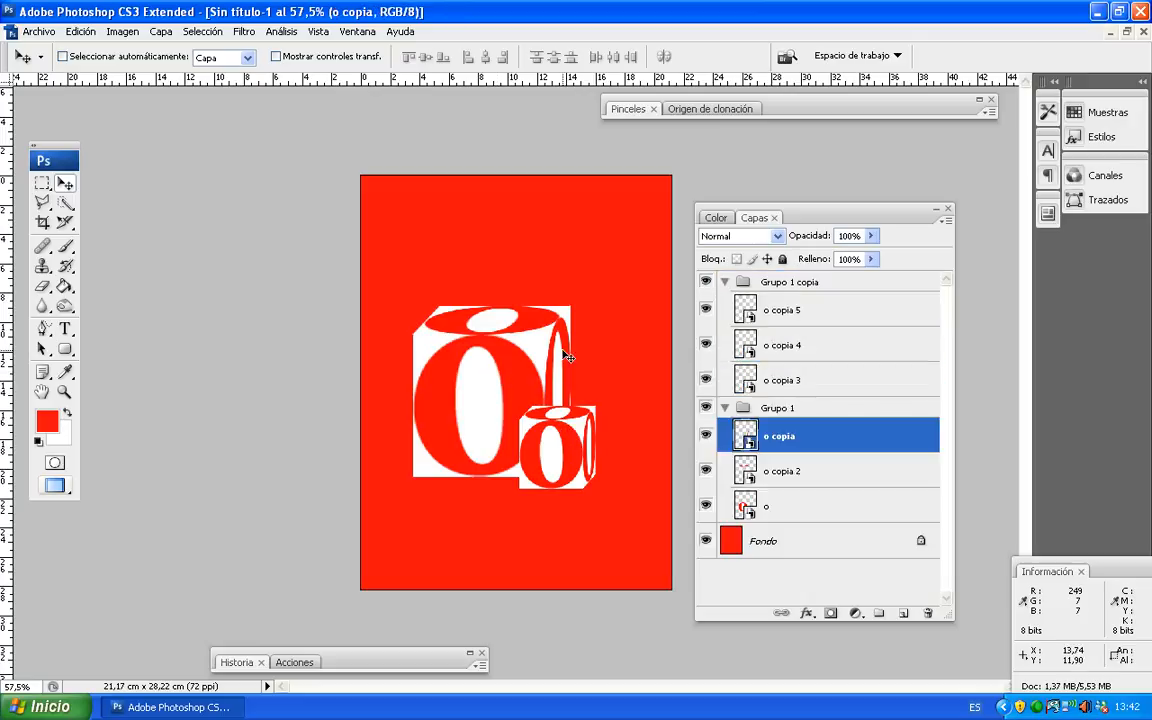
pyautogui.keyDown('ctrl'); pyautogui.click(538, 328); pyautogui.keyUp('ctrl')
pyautogui.keyDown('ctrl'); pyautogui.click(481, 373); pyautogui.keyUp('ctrl')
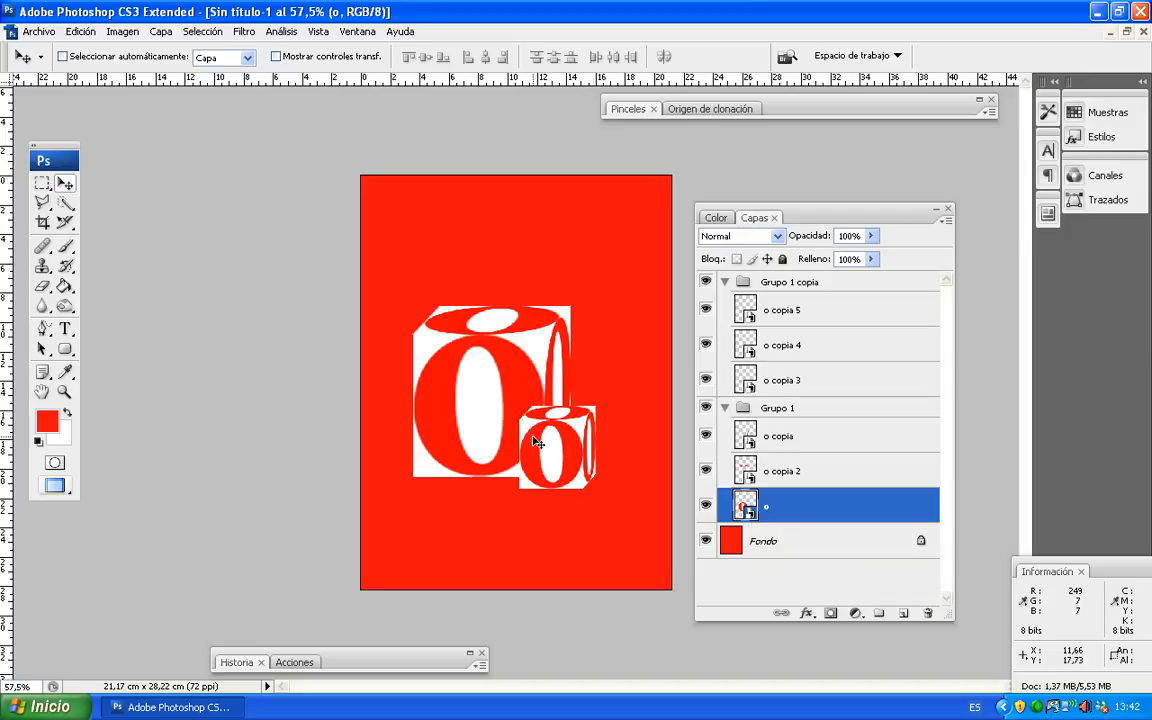
pyautogui.keyDown('ctrl'); pyautogui.click(540, 449); pyautogui.keyUp('ctrl')
pyautogui.keyDown('ctrl'); pyautogui.click(589, 451); pyautogui.keyUp('ctrl')
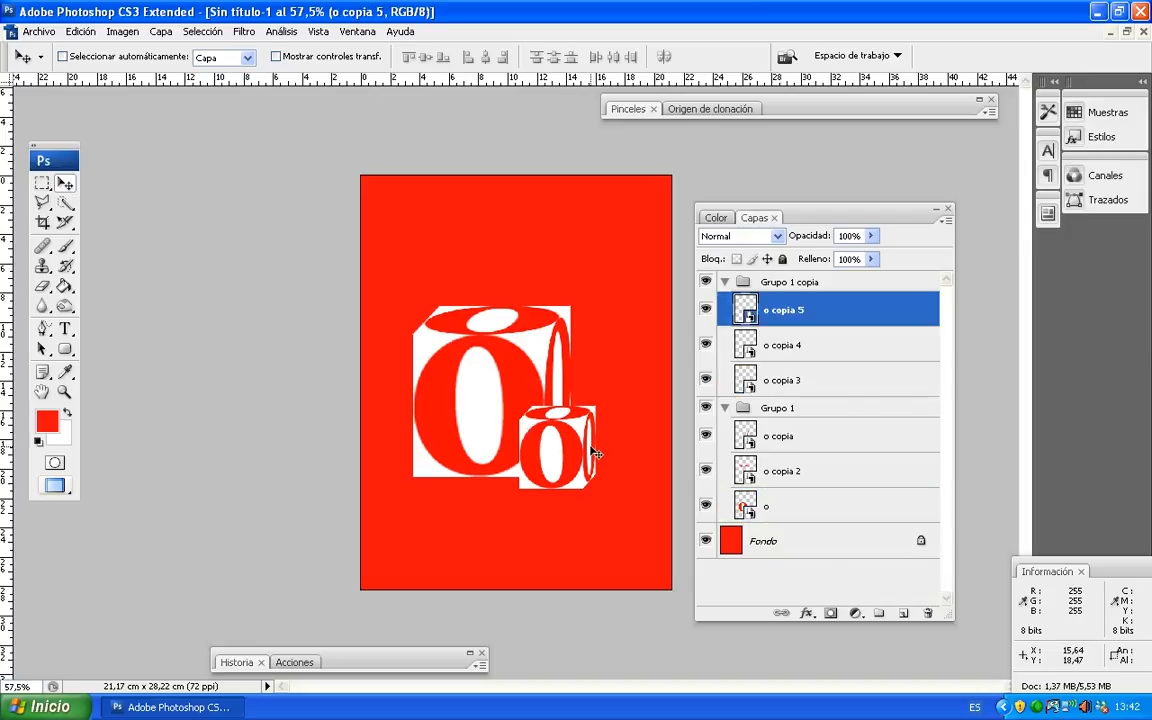